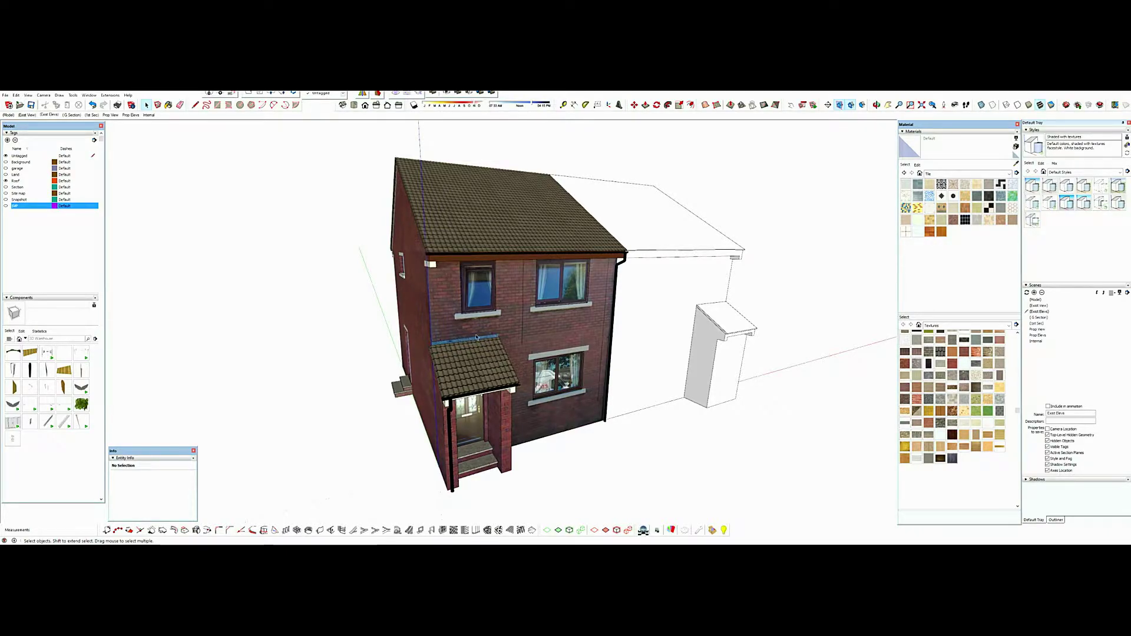
# - Import the rear elevation photo as a texture and place it on the blank rear wall of the house
pyautogui.moveTo(482, 352); pyautogui.dragTo(483, 353)
pyautogui.moveTo(475, 344); pyautogui.dragTo(518, 326, button='middle')
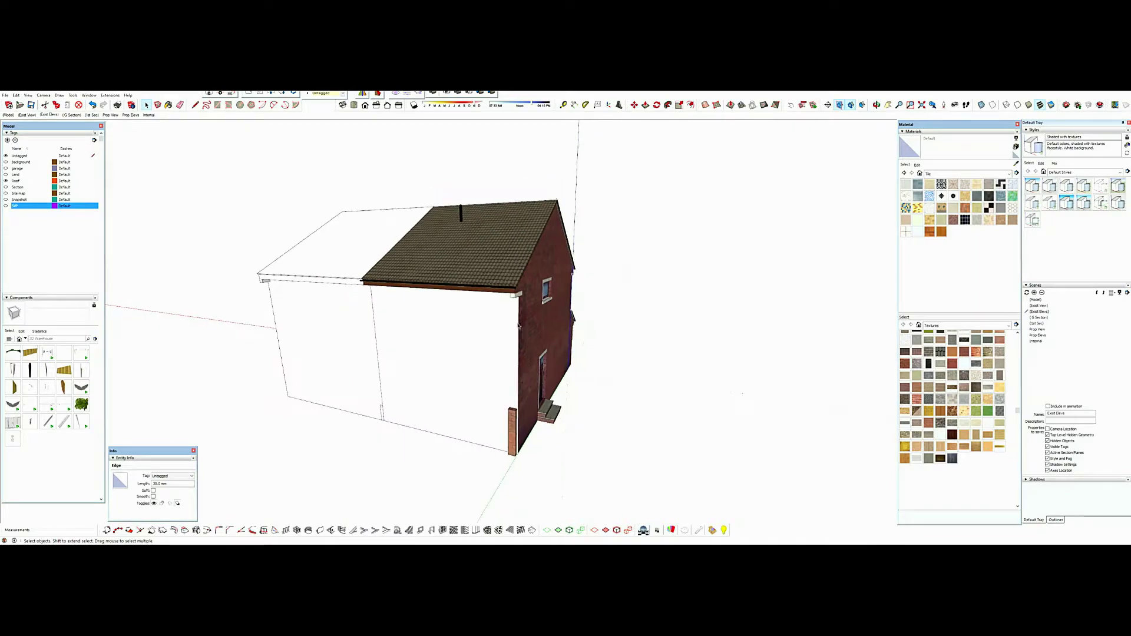
pyautogui.click(4, 95)
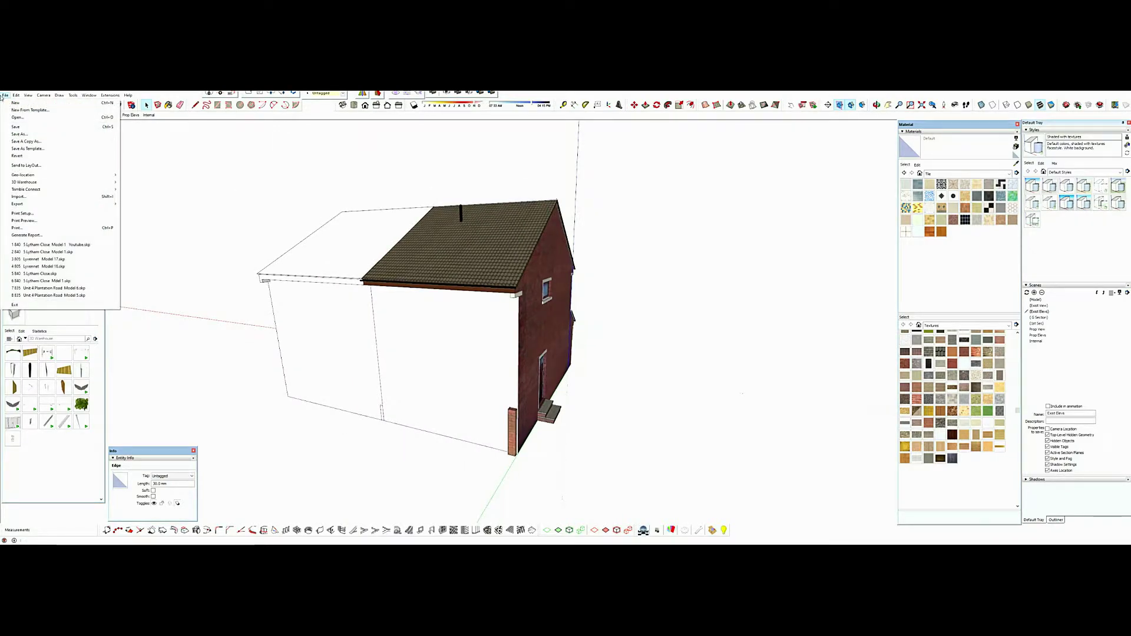
pyautogui.click(24, 198)
pyautogui.click(196, 158)
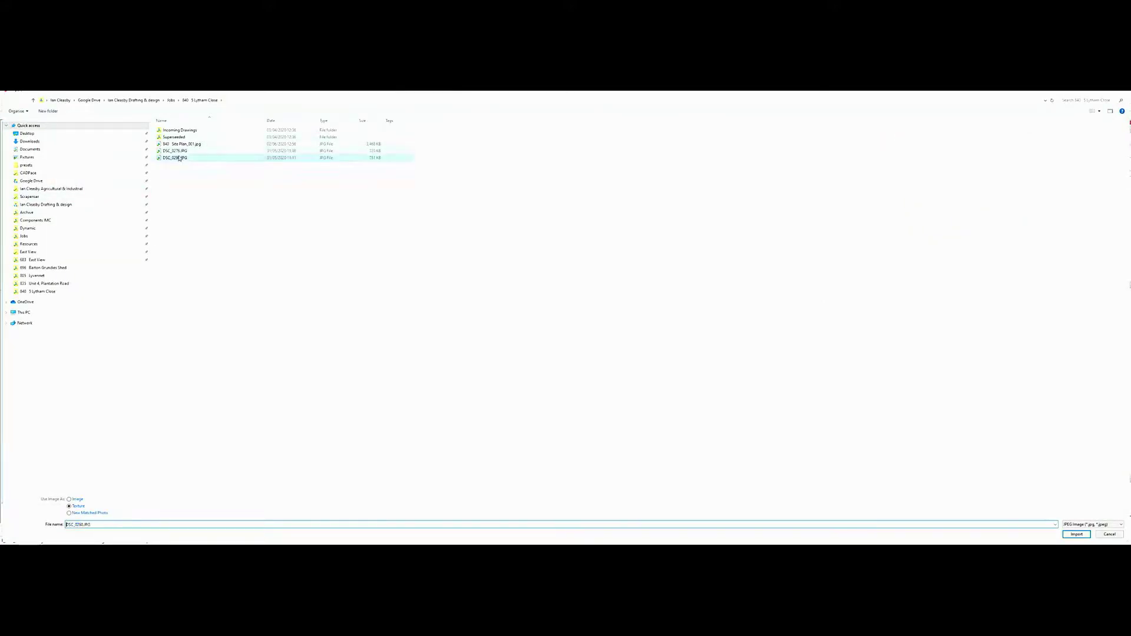
pyautogui.click(176, 151)
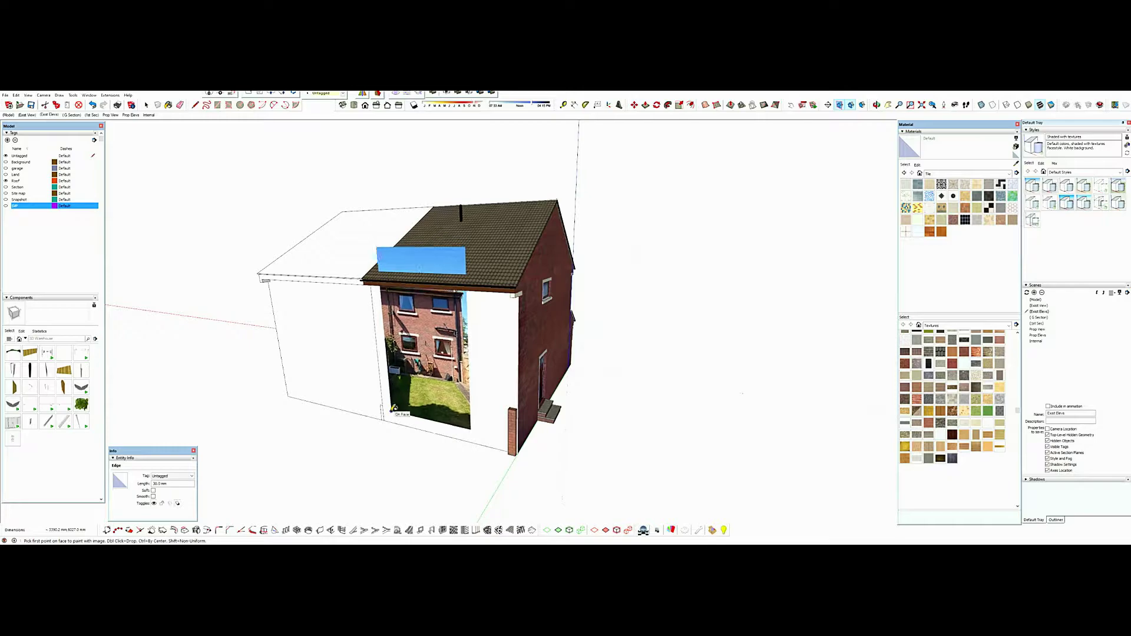
pyautogui.click(390, 410)
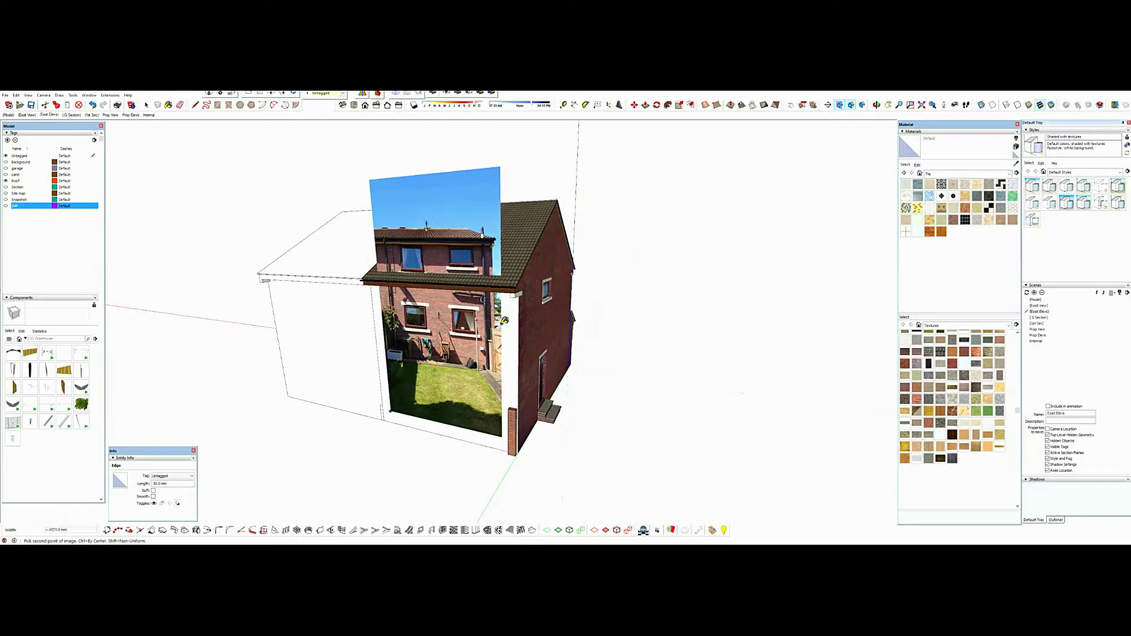
pyautogui.click(504, 320)
# - Start repositioning the photo texture on the rear wall with its fixed pins
pyautogui.moveTo(436, 353); pyautogui.dragTo(448, 376, button='middle')
pyautogui.scroll(2, 422, 361)
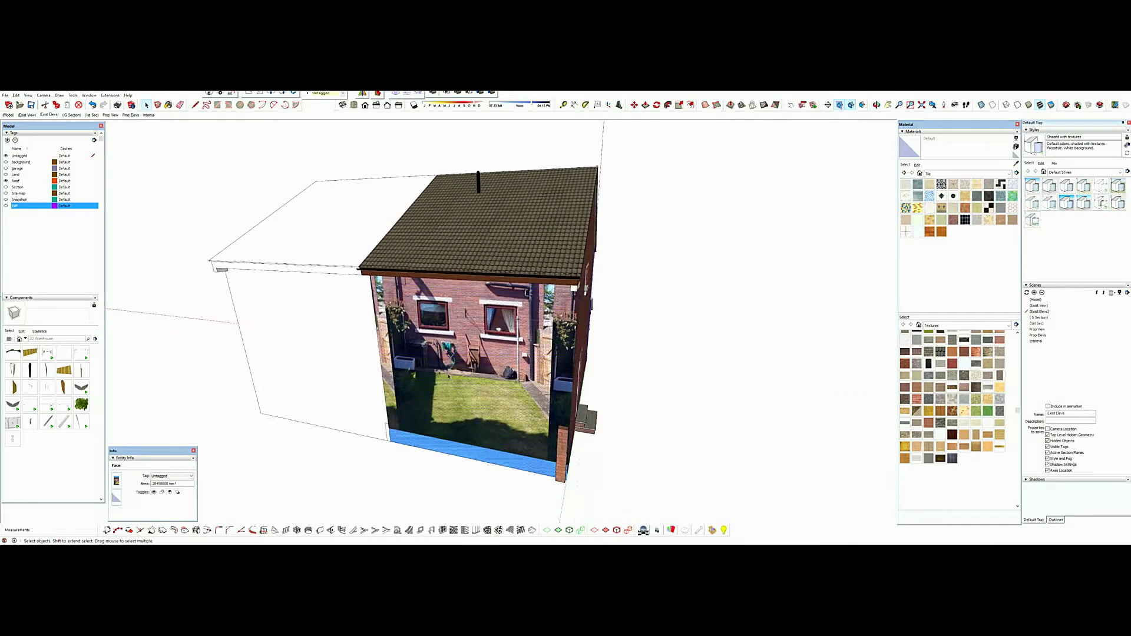
pyautogui.rightClick(434, 363)
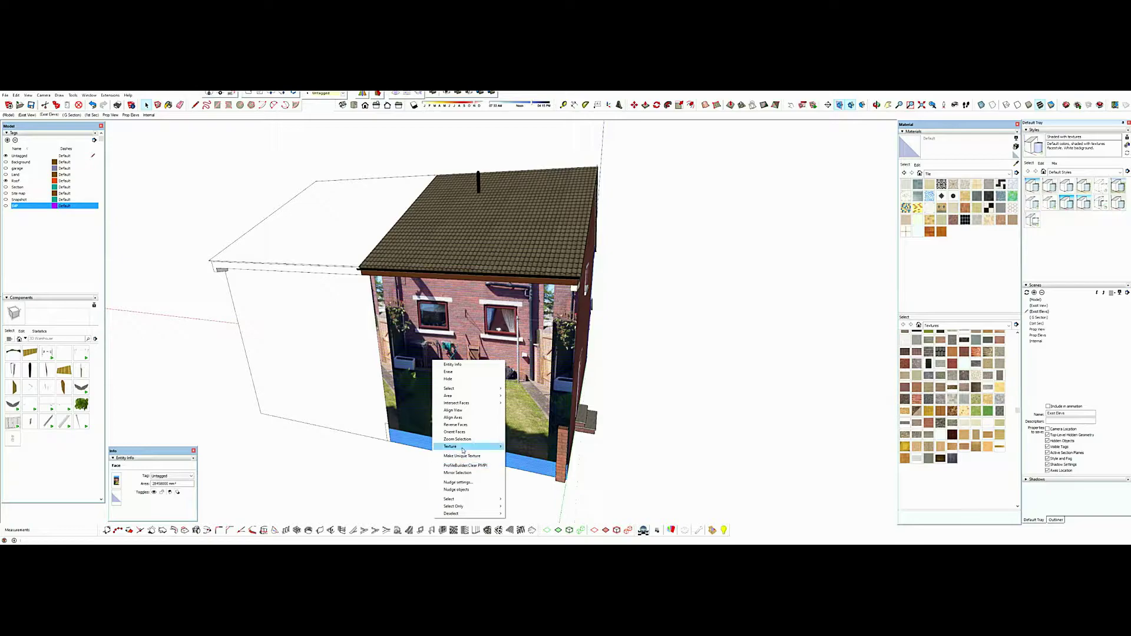
pyautogui.moveTo(465, 449)
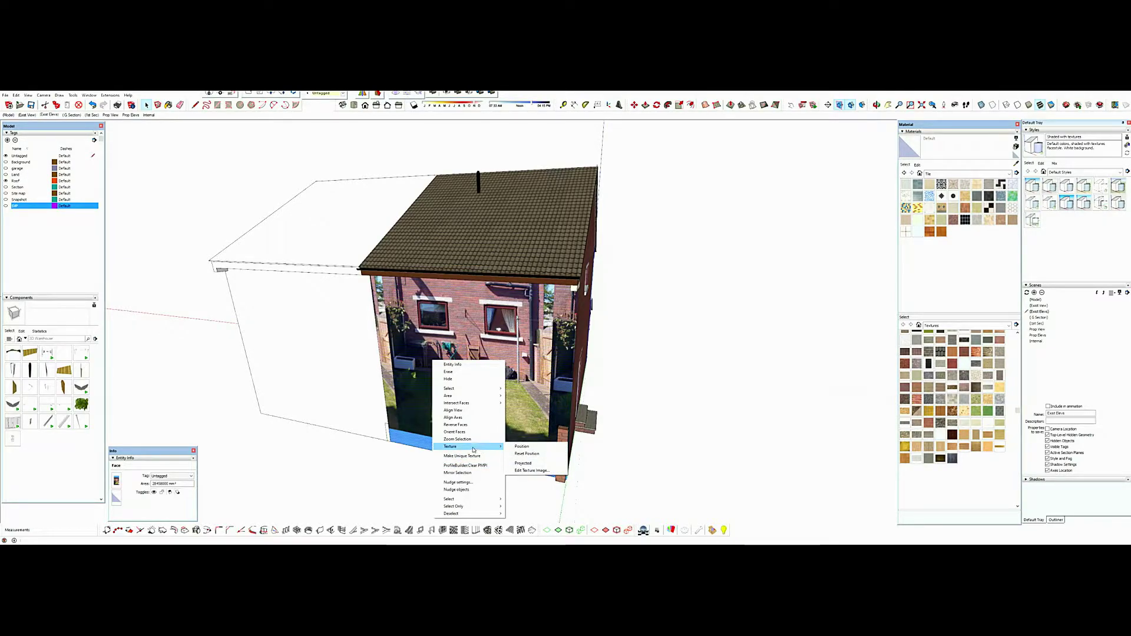
pyautogui.click(523, 447)
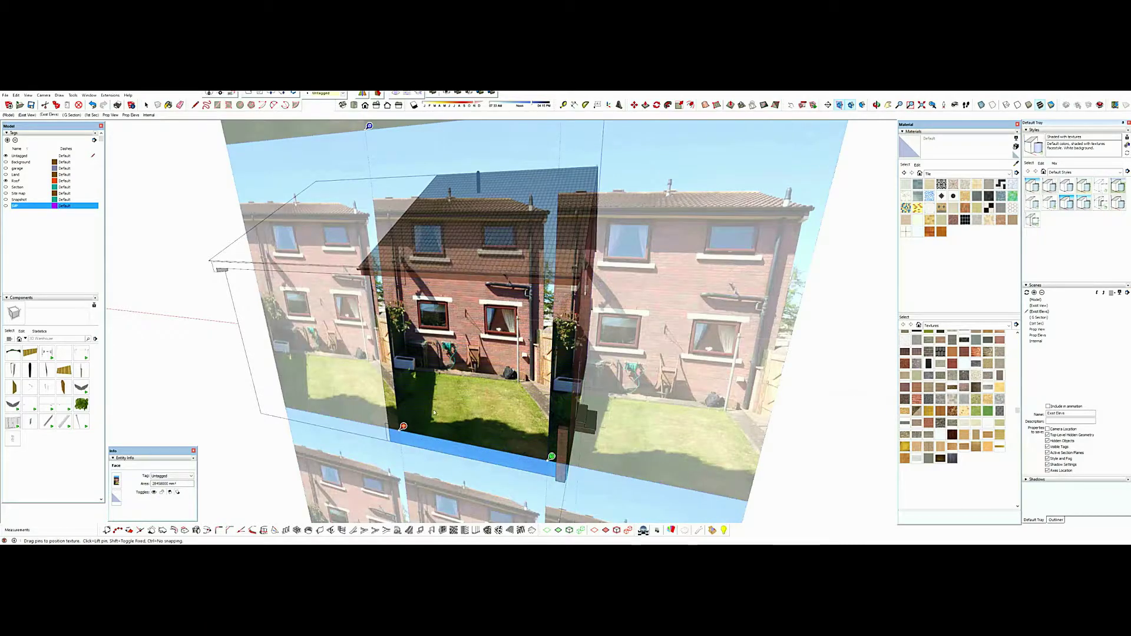
pyautogui.moveTo(433, 412); pyautogui.dragTo(449, 401)
pyautogui.scroll(-2, 457, 377)
pyautogui.moveTo(443, 382); pyautogui.dragTo(456, 391, button='middle')
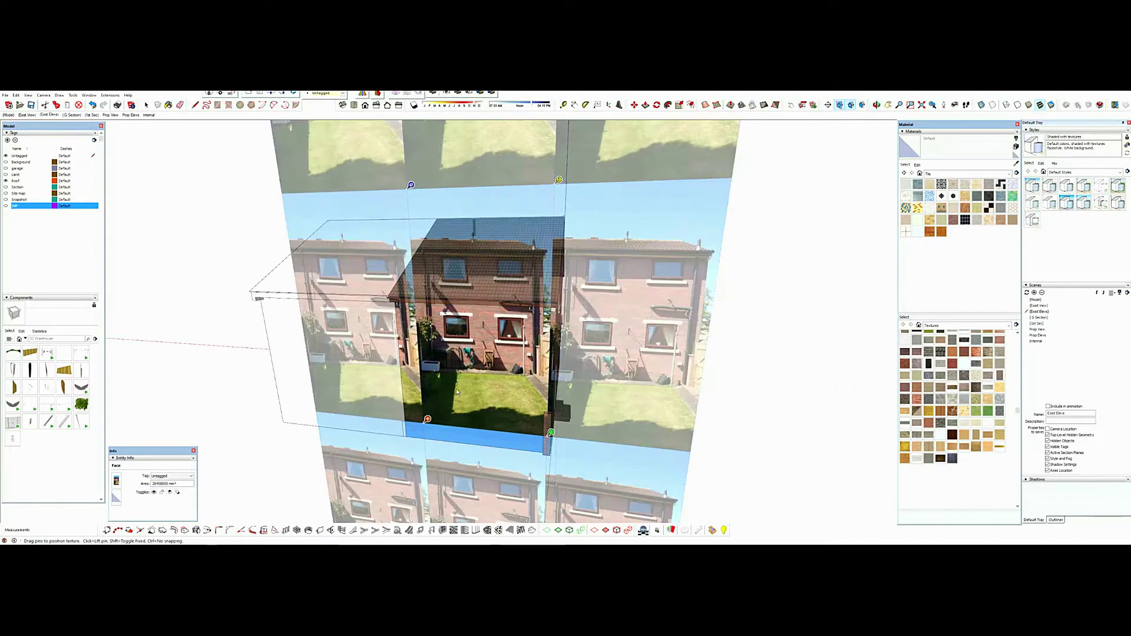
# - Relocate the red move pin to the lower-left base of the house in the photo, near the white planter
pyautogui.click(427, 419)
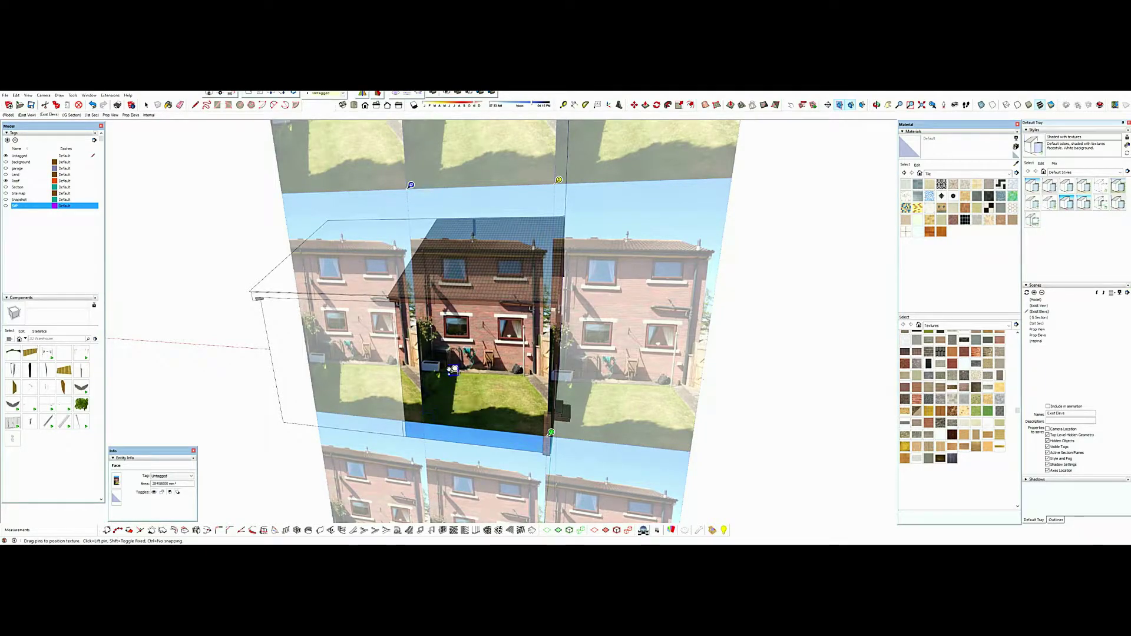
pyautogui.scroll(1, 430, 333)
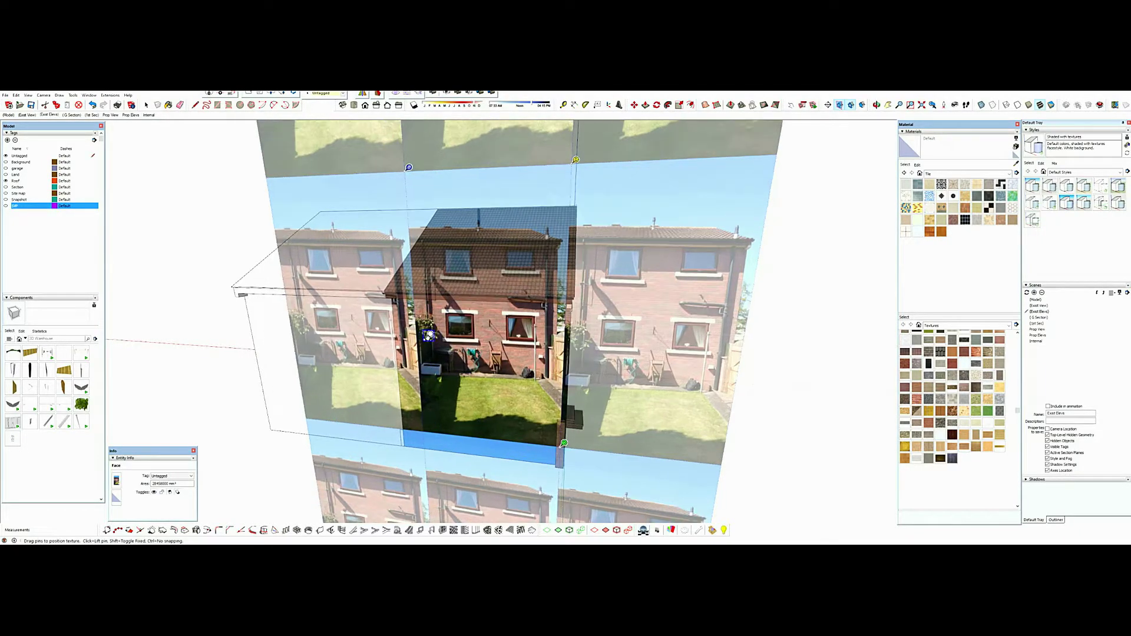
pyautogui.scroll(2, 429, 334)
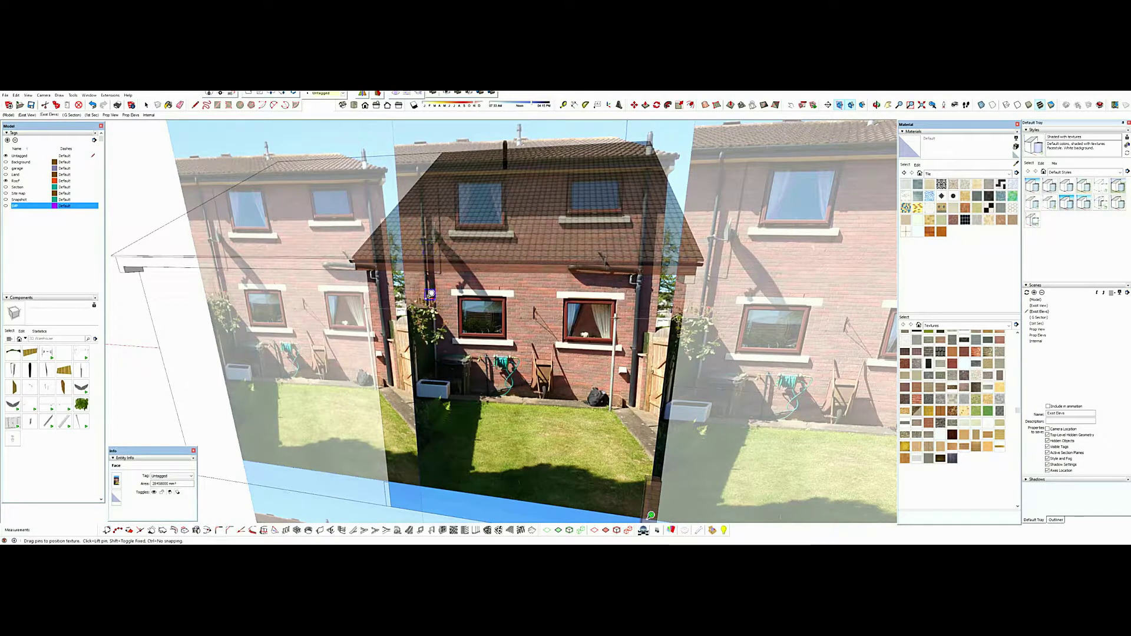
pyautogui.moveTo(431, 380); pyautogui.dragTo(437, 354, button='middle')
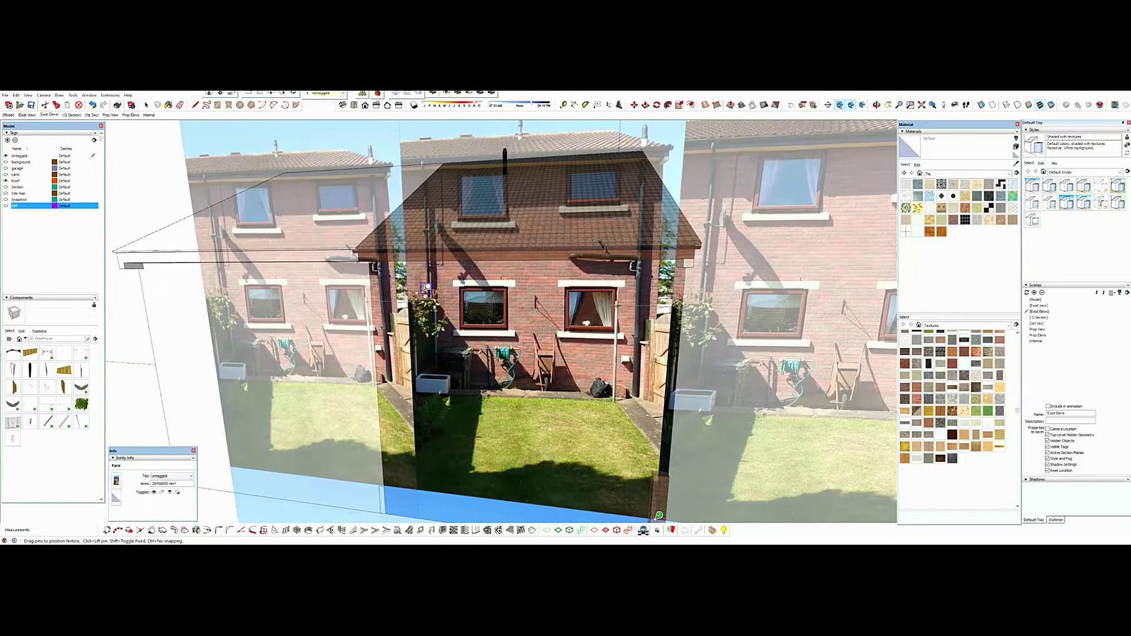
pyautogui.click(433, 373)
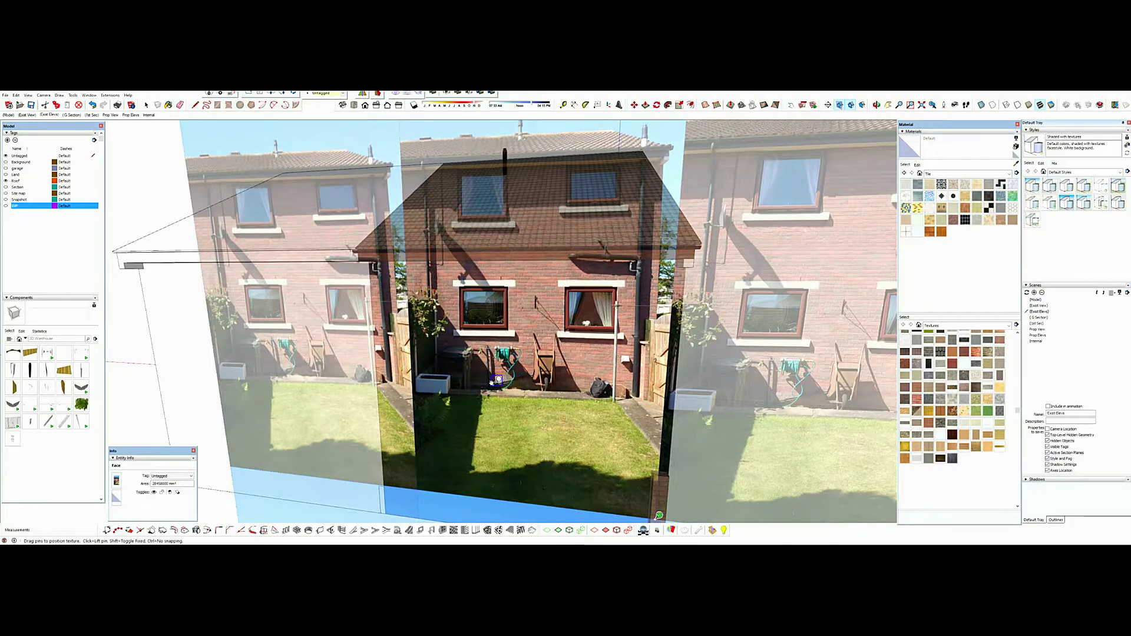
pyautogui.scroll(5, 497, 380)
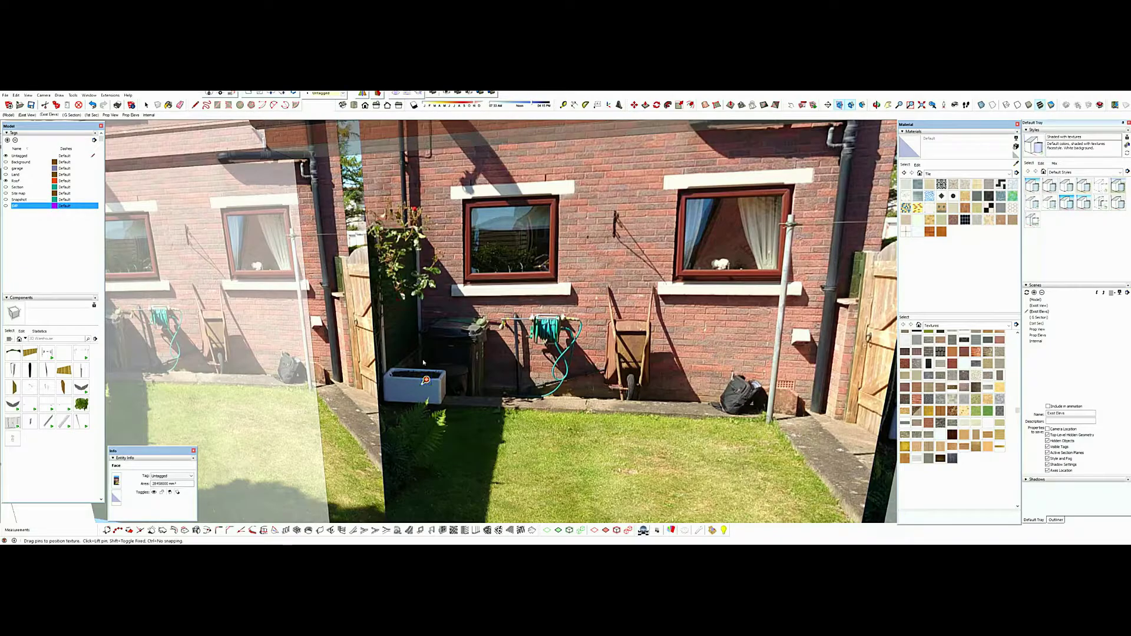
# - Shift the photo by the red pin so the pictured house base meets the rear wall's lower-left corner
pyautogui.scroll(-6, 423, 362)
pyautogui.moveTo(423, 362); pyautogui.dragTo(488, 364, button='middle')
pyautogui.moveTo(494, 357)
pyautogui.mouseDown()
pyautogui.moveTo(461, 441)
pyautogui.moveTo(475, 411)
pyautogui.moveTo(458, 432)
pyautogui.mouseUp()
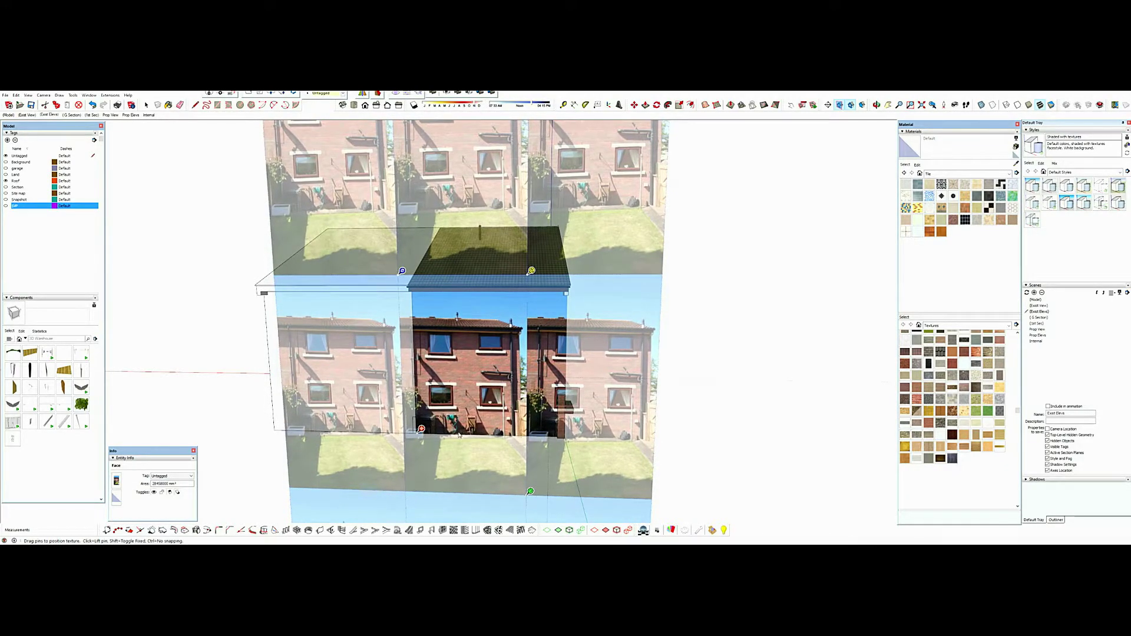
pyautogui.scroll(5, 459, 431)
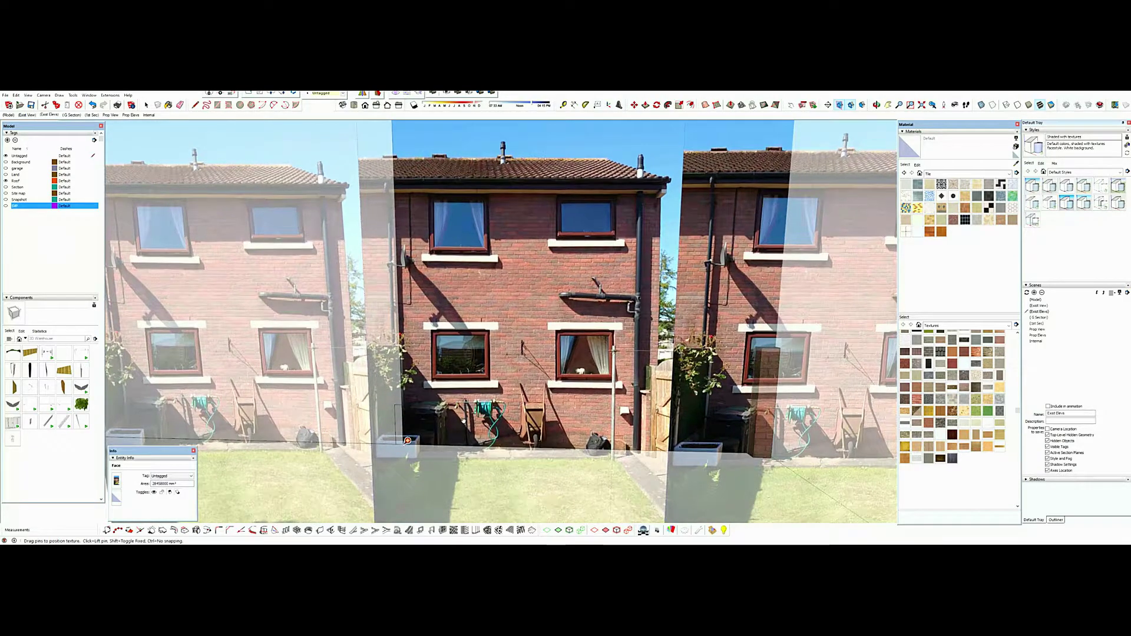
pyautogui.moveTo(463, 420); pyautogui.dragTo(464, 420)
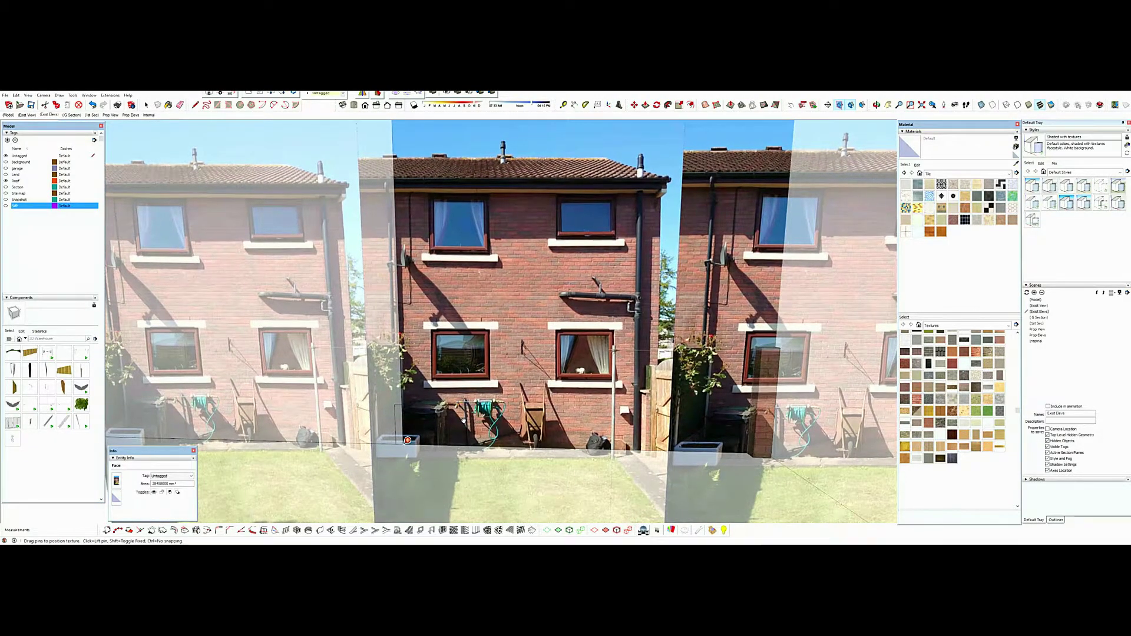
# - Relocate the green scale/rotate pin to the lower-right base of the house in the photo, beside the wooden gate
pyautogui.scroll(-3, 463, 418)
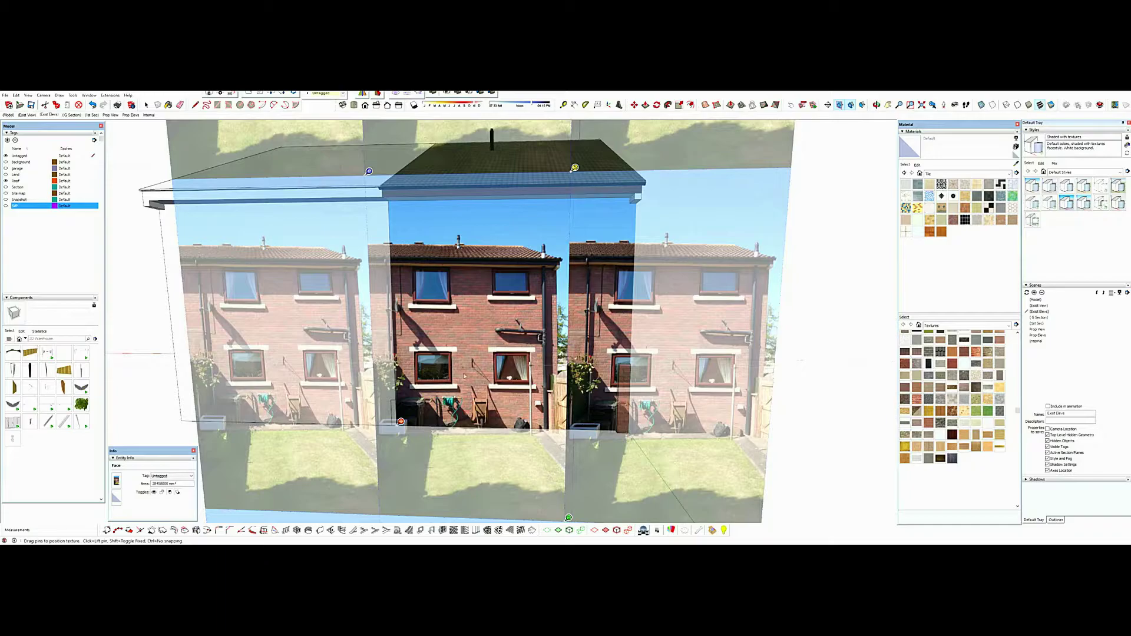
pyautogui.scroll(-2, 463, 375)
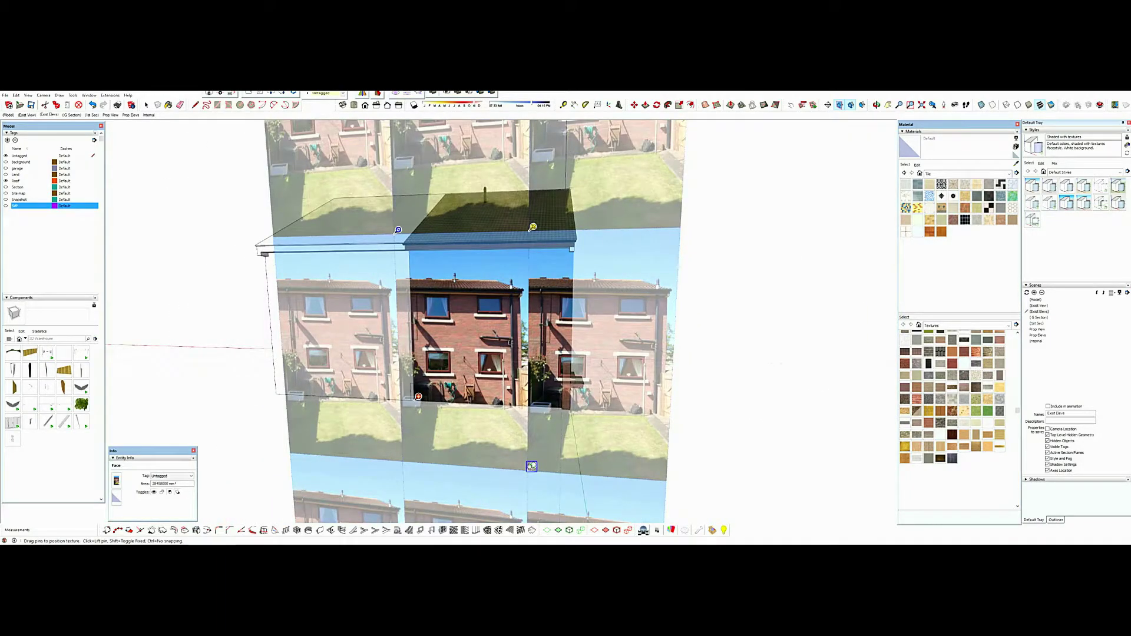
pyautogui.click(530, 467)
pyautogui.scroll(2, 488, 407)
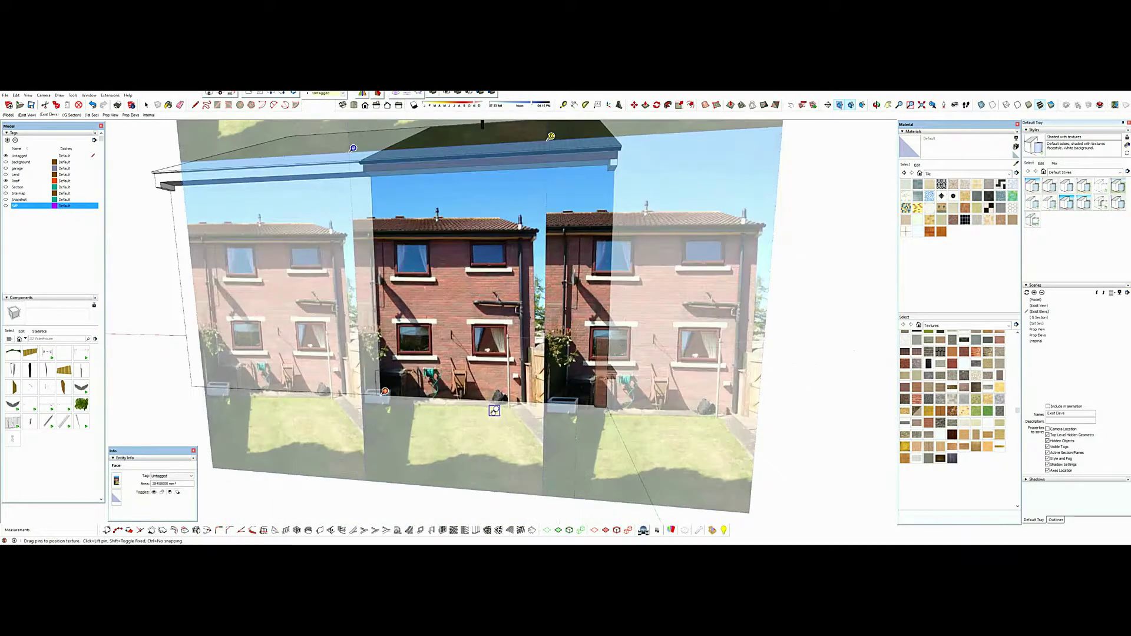
pyautogui.scroll(5, 493, 410)
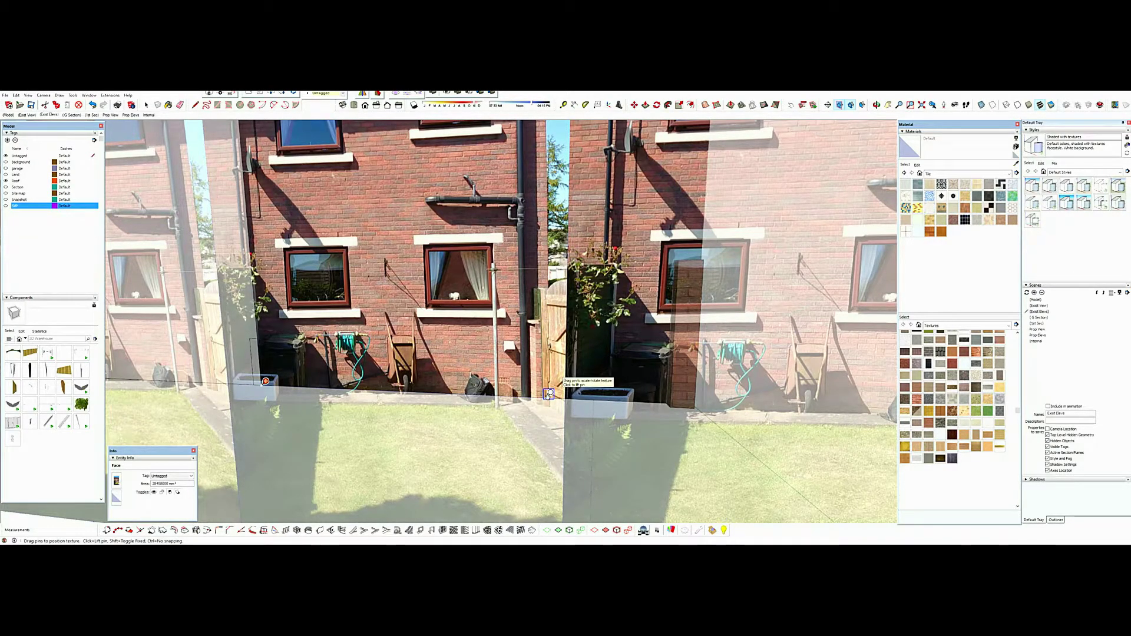
pyautogui.click(547, 394)
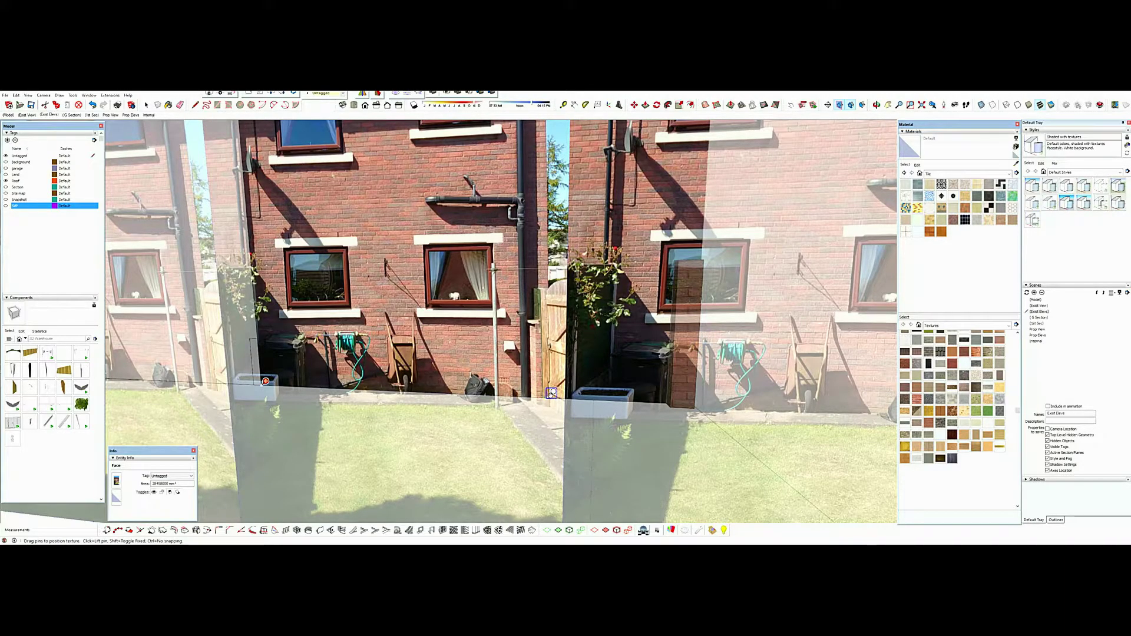
# - Scale the photo by the green pin until its lower-right base reaches the rear wall's lower-right corner
pyautogui.scroll(-5, 551, 392)
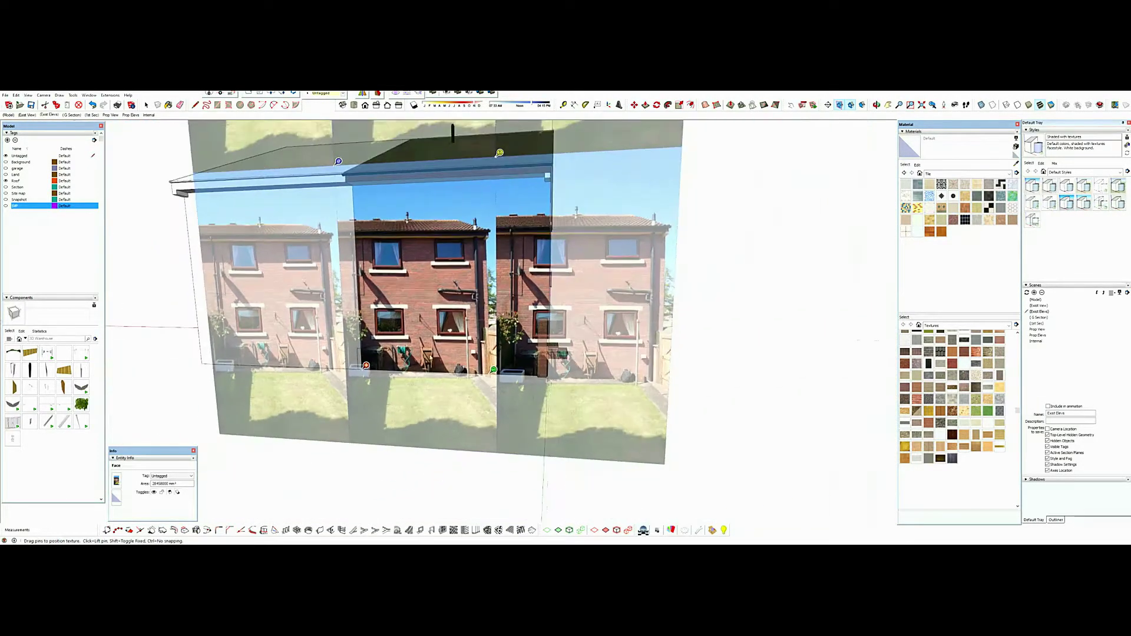
pyautogui.scroll(-1, 466, 374)
pyautogui.moveTo(488, 371); pyautogui.dragTo(530, 372)
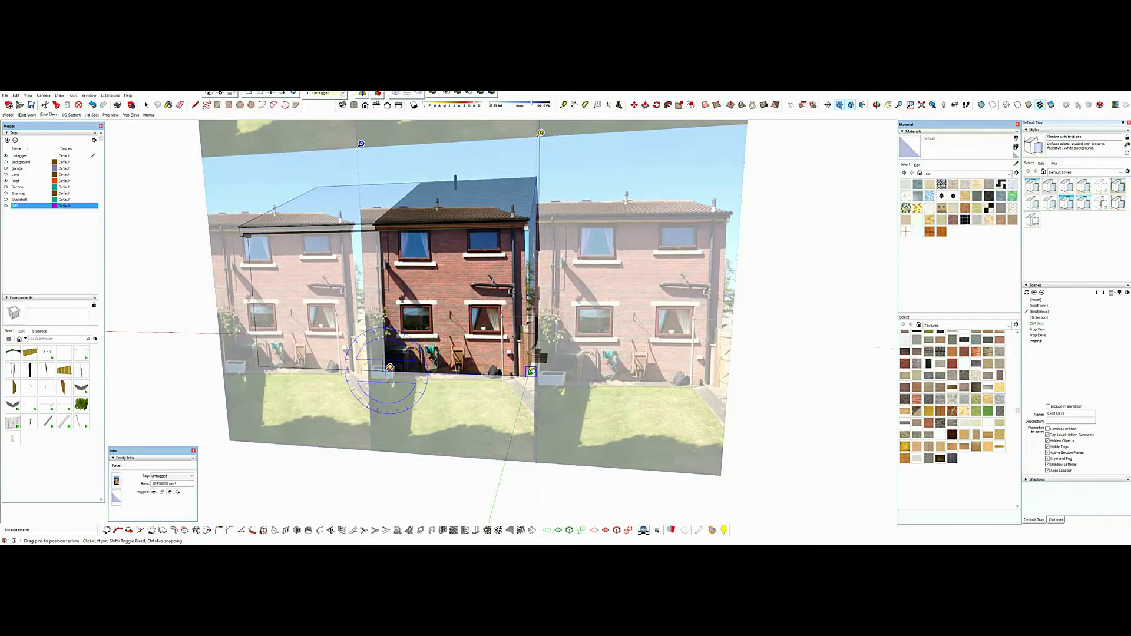
pyautogui.scroll(4, 483, 368)
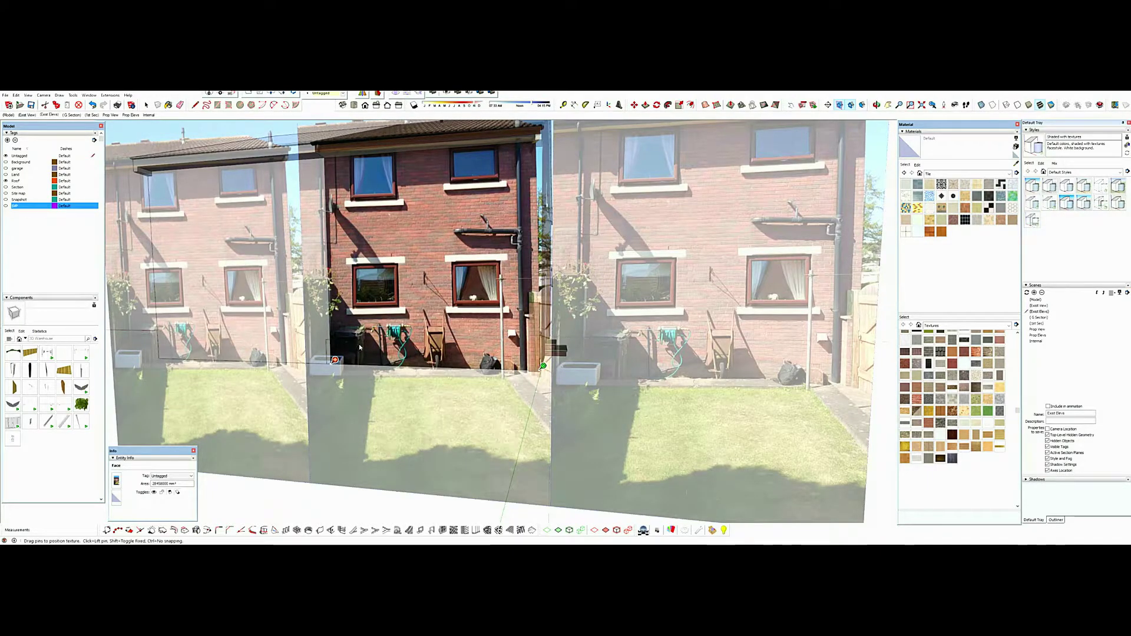
pyautogui.moveTo(334, 360); pyautogui.dragTo(348, 346)
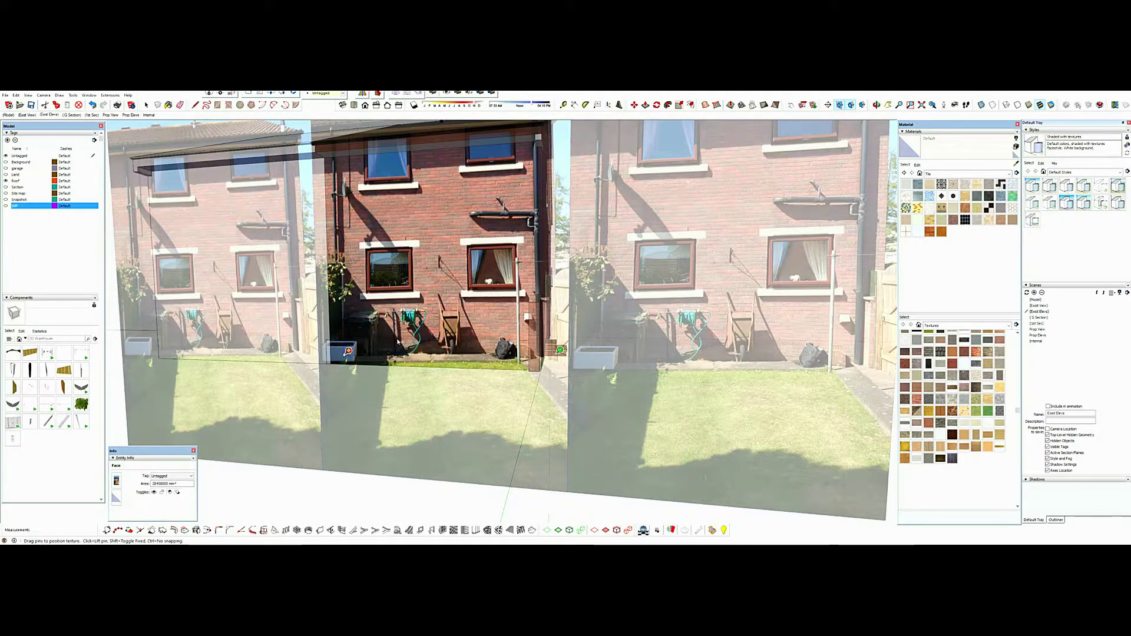
pyautogui.moveTo(348, 351); pyautogui.dragTo(335, 360)
pyautogui.moveTo(383, 346); pyautogui.dragTo(382, 347, button='middle')
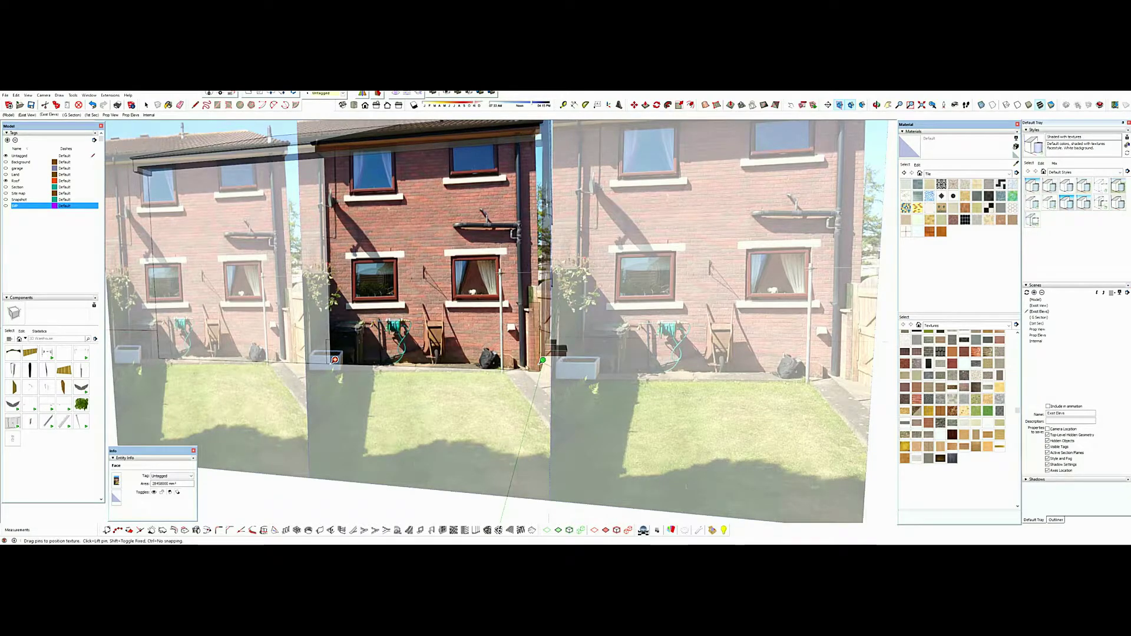
# - Fine-tune the photo's rotation by lowering the green pin to the rear wall's bottom-right corner
pyautogui.scroll(2, 542, 360)
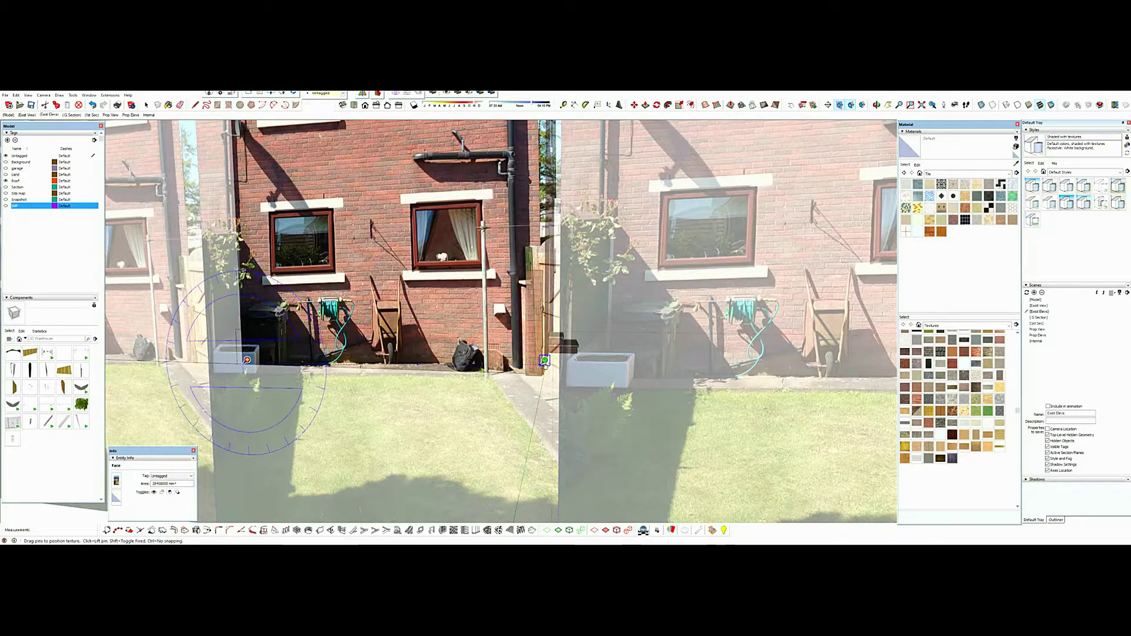
pyautogui.moveTo(544, 360); pyautogui.dragTo(545, 371)
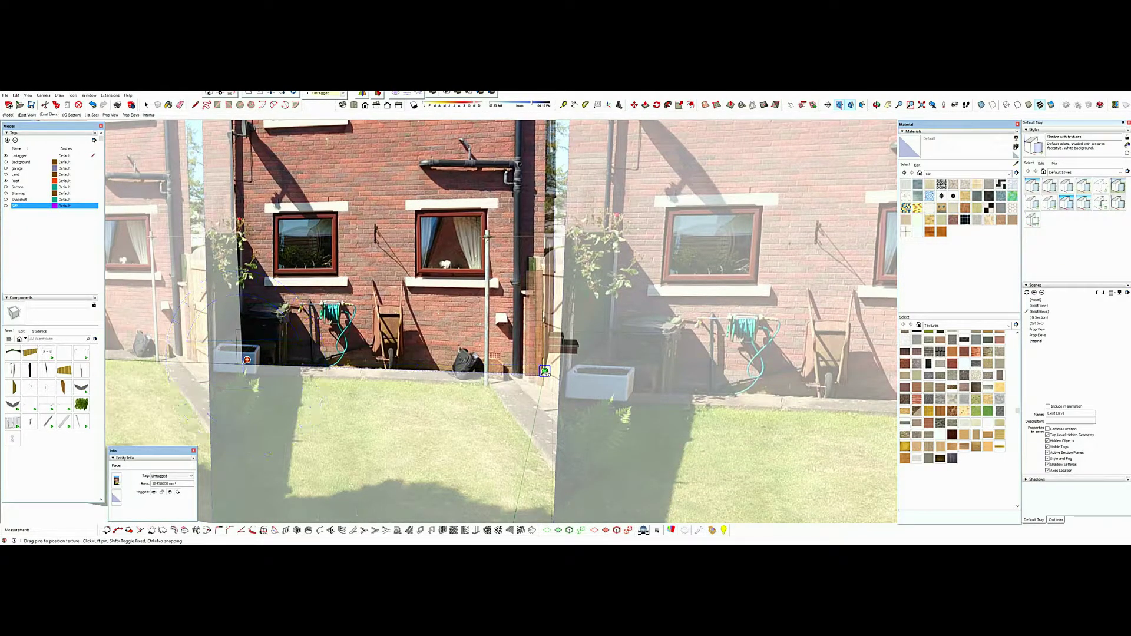
pyautogui.scroll(-5, 545, 370)
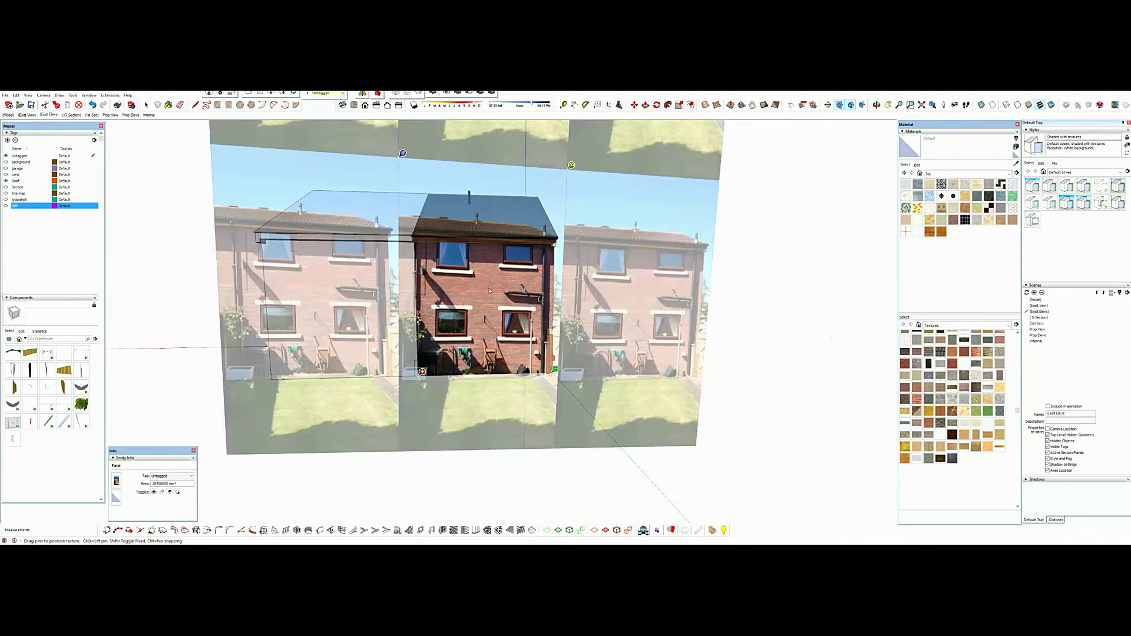
# - Relocate the blue pin to the photo's upper-left eaves corner and align it with the rear wall's top-left corner
pyautogui.moveTo(470, 304); pyautogui.dragTo(462, 298, button='middle')
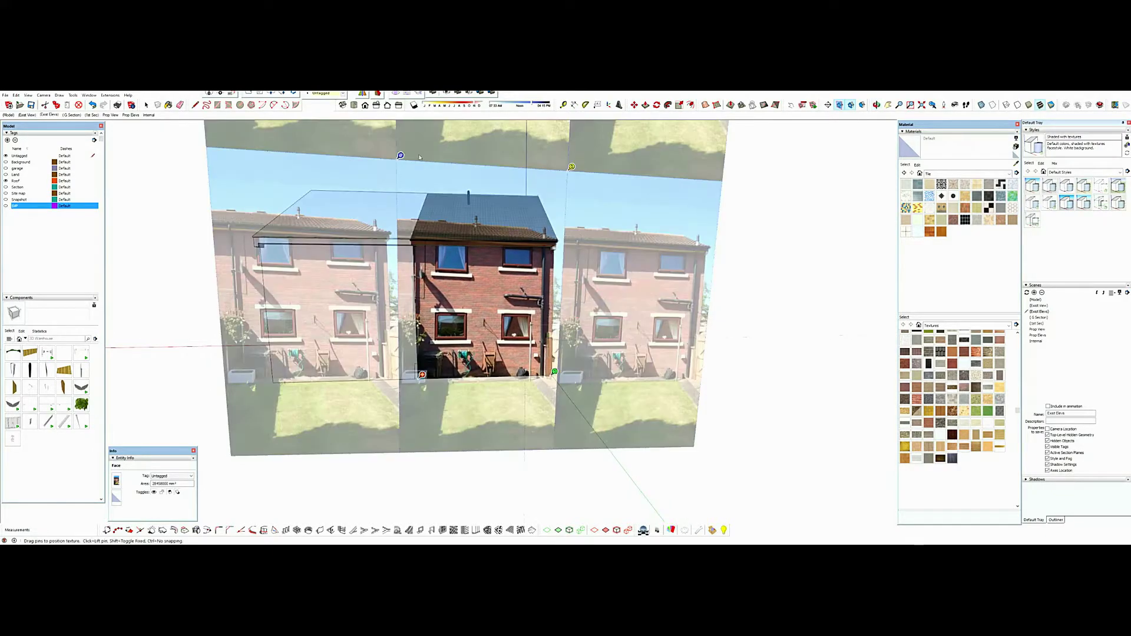
pyautogui.click(401, 155)
pyautogui.scroll(3, 418, 242)
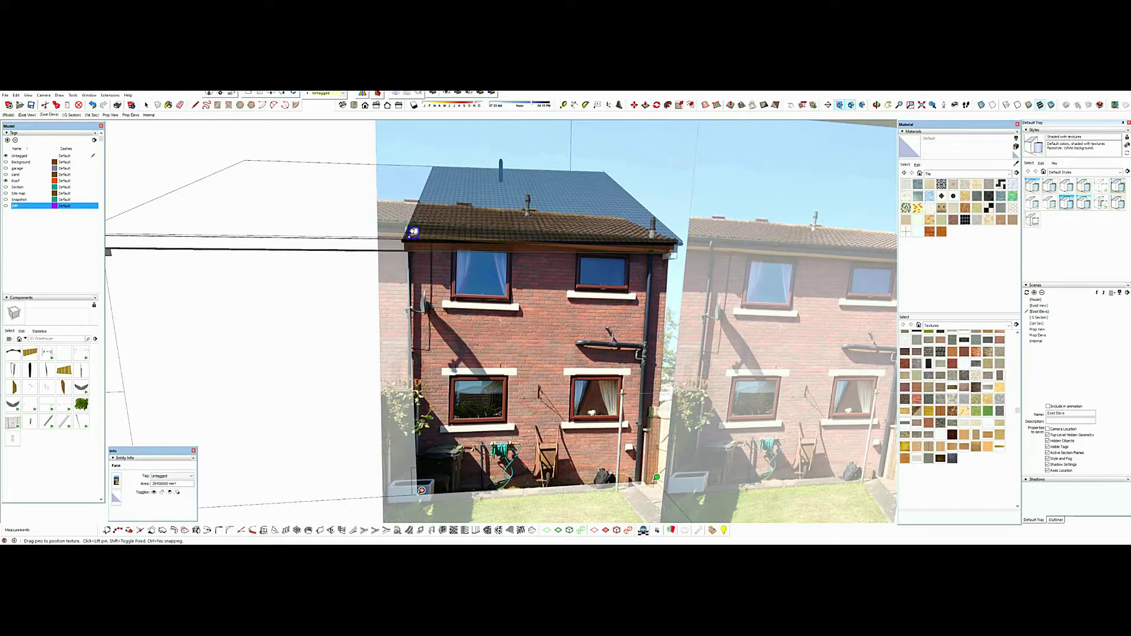
pyautogui.moveTo(428, 295); pyautogui.dragTo(412, 224, button='middle')
pyautogui.click(411, 222)
pyautogui.moveTo(413, 222); pyautogui.dragTo(412, 236)
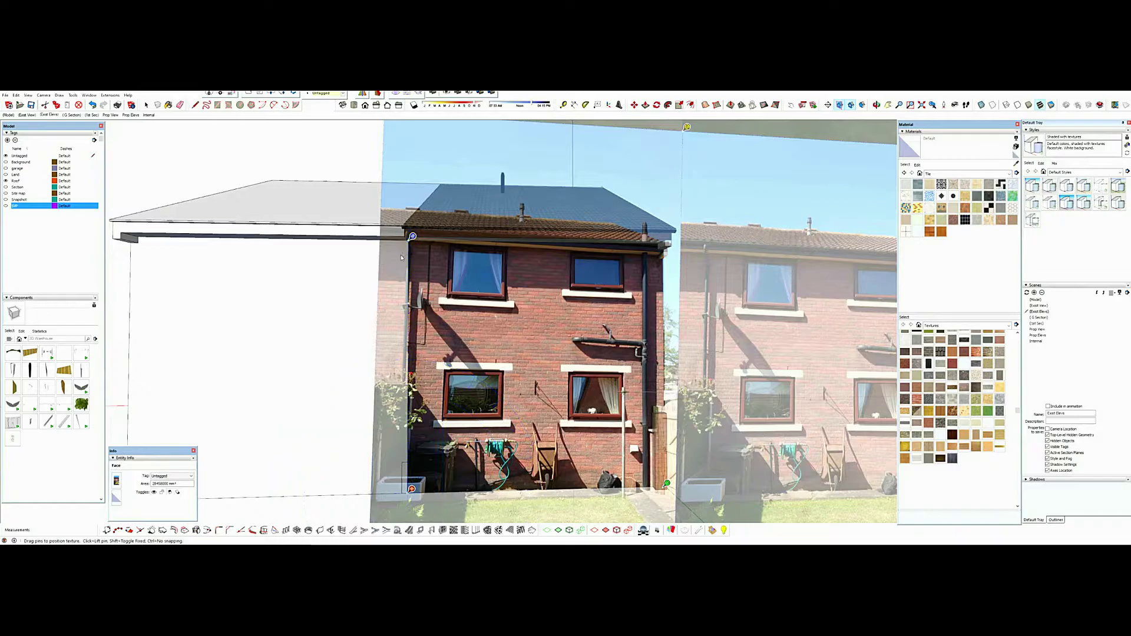
# - Shift the photo slightly toward the wall's interior by its red pin to refine its alignment at the rear wall's lower-left corner
pyautogui.scroll(3, 412, 236)
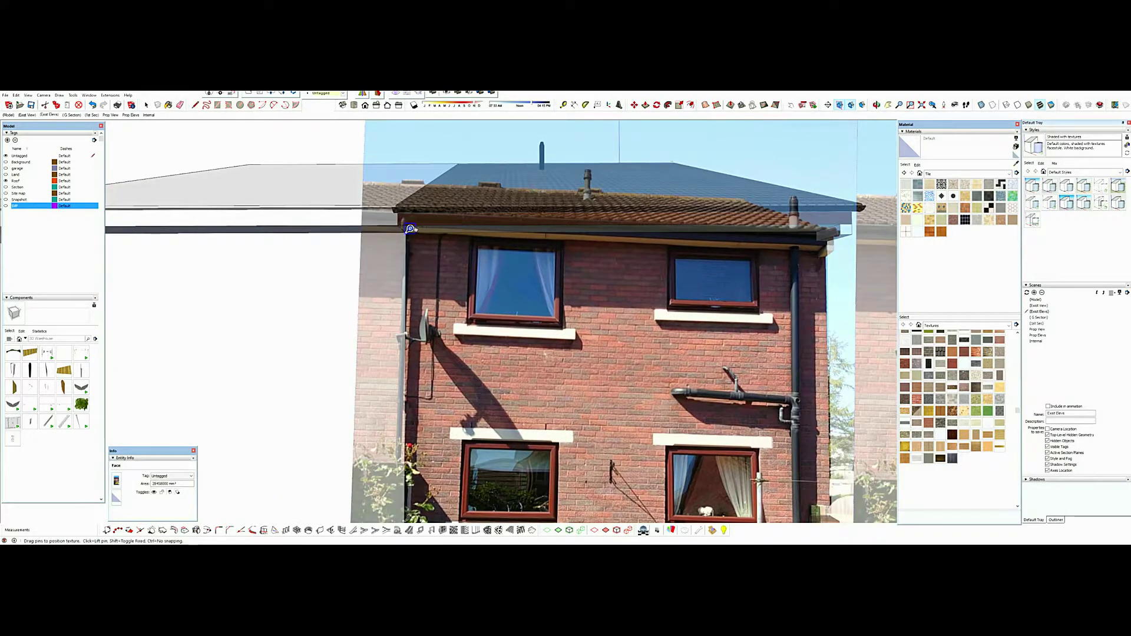
pyautogui.scroll(-2, 413, 232)
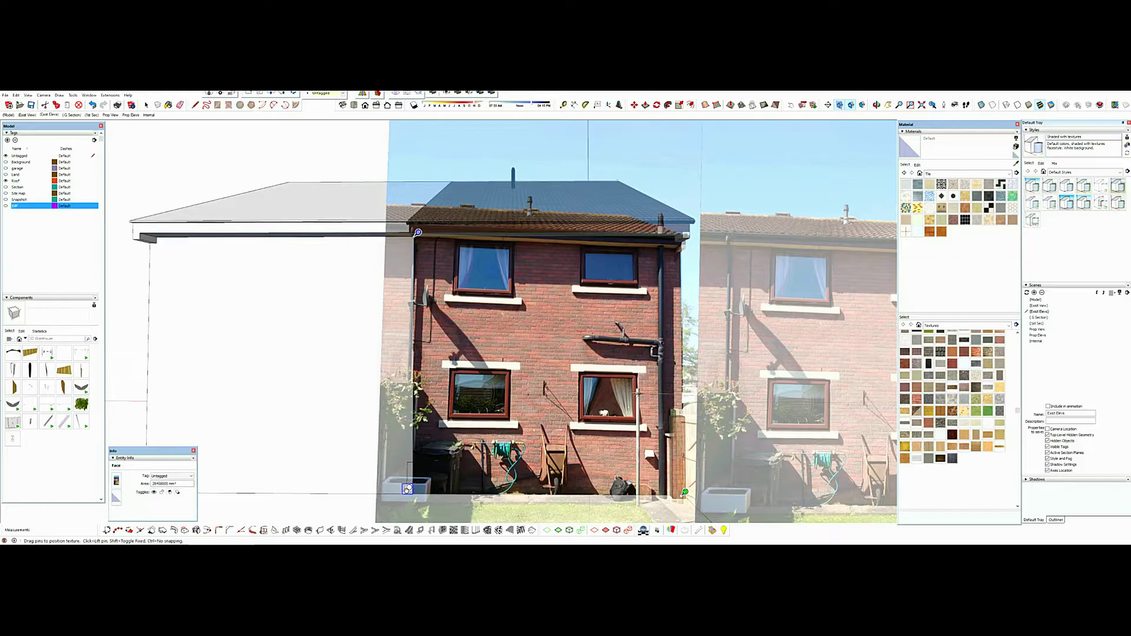
pyautogui.moveTo(409, 491); pyautogui.dragTo(452, 481)
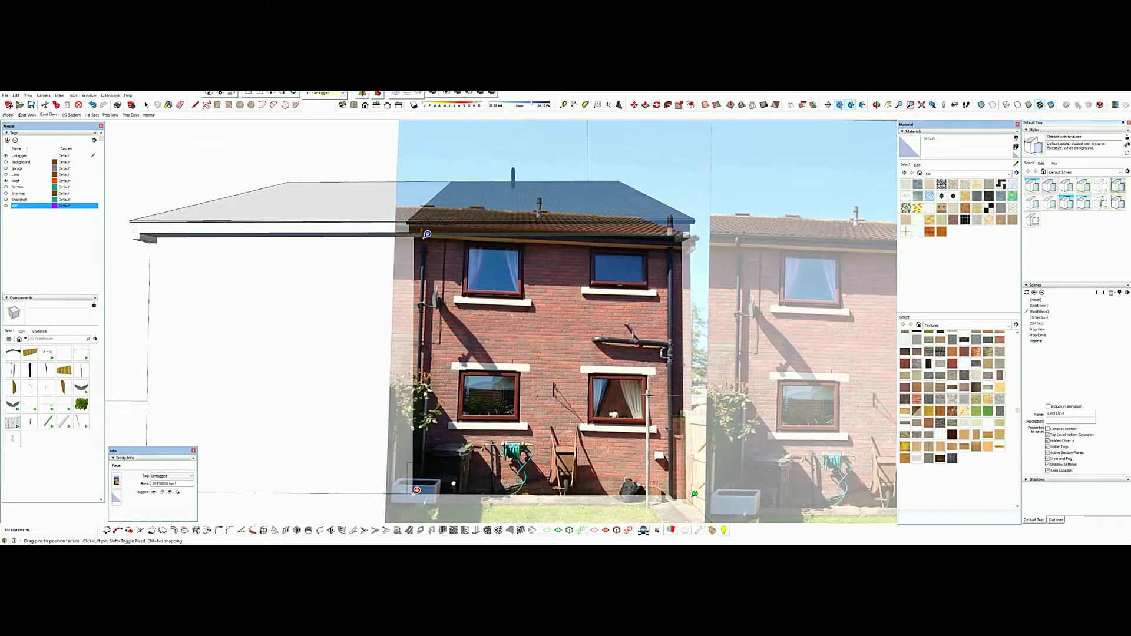
pyautogui.scroll(-4, 437, 391)
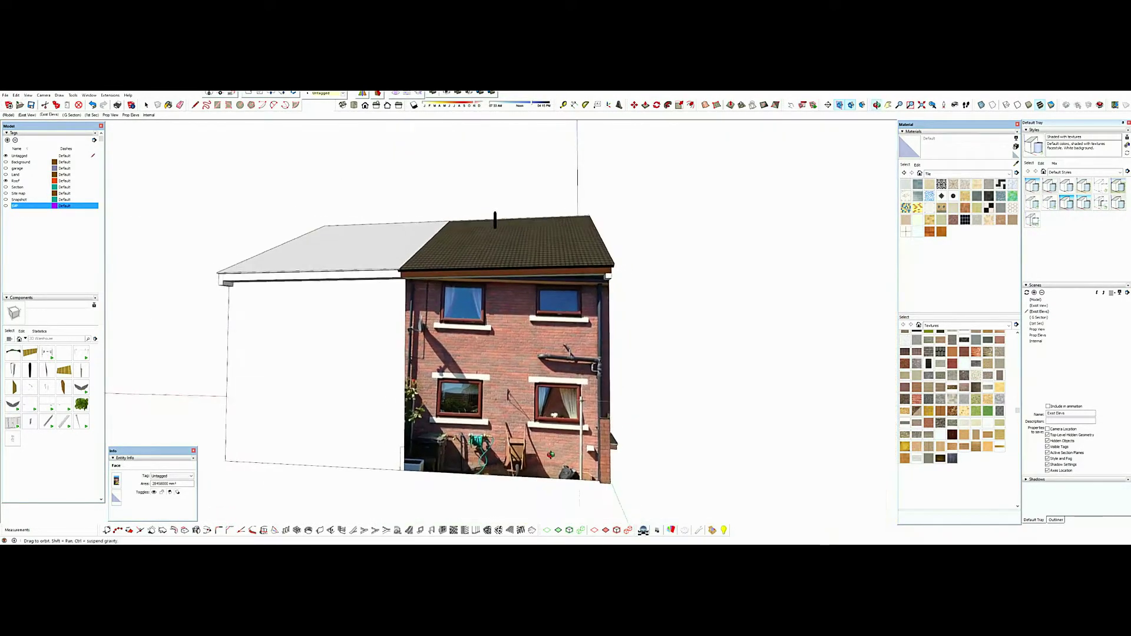
# - Fine-tune the photo's scale by moving the green pin onto the rear wall's lower-right corner
pyautogui.scroll(4, 572, 432)
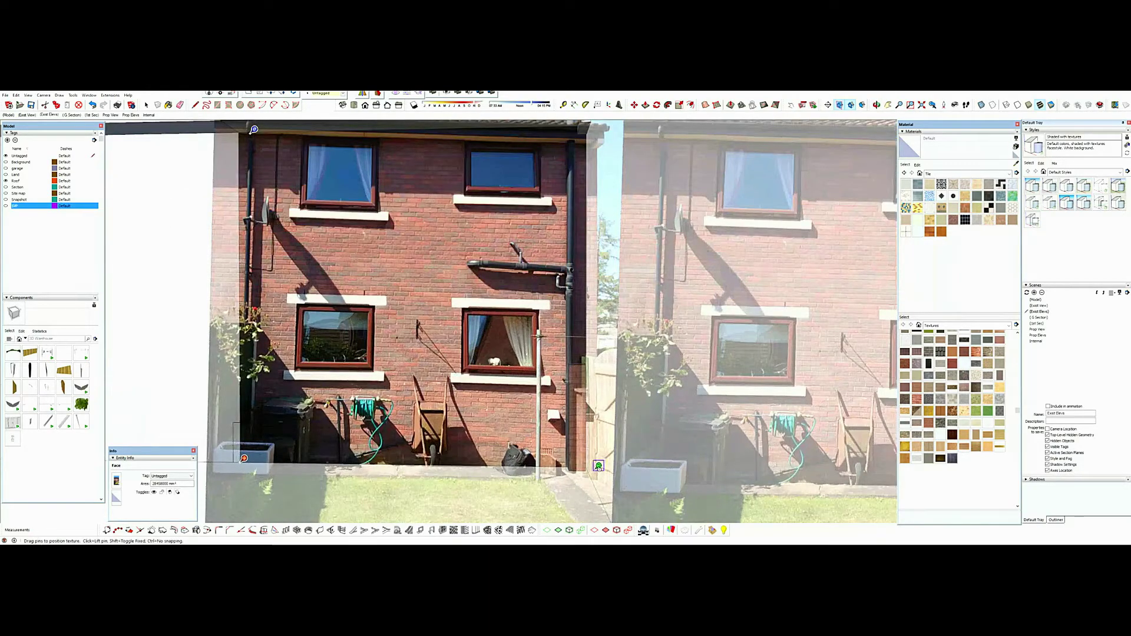
pyautogui.moveTo(598, 466); pyautogui.dragTo(588, 465)
pyautogui.scroll(-2, 542, 422)
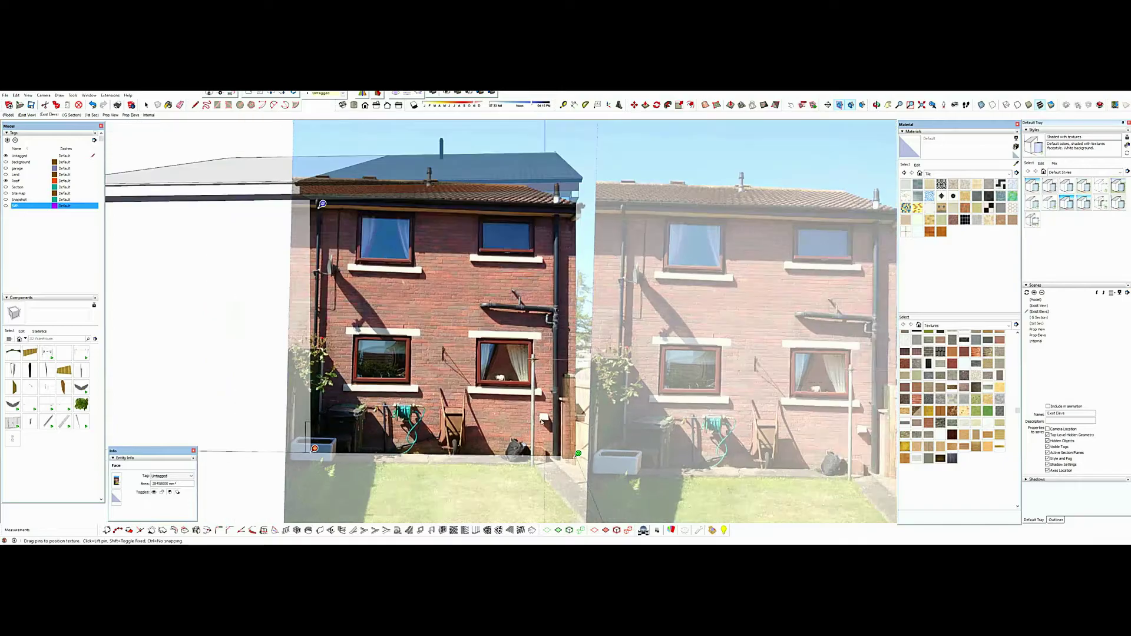
# - Adjust the blue pin so the photo's upper-left eaves corner meets the rear wall's top-left corner
pyautogui.scroll(3, 321, 204)
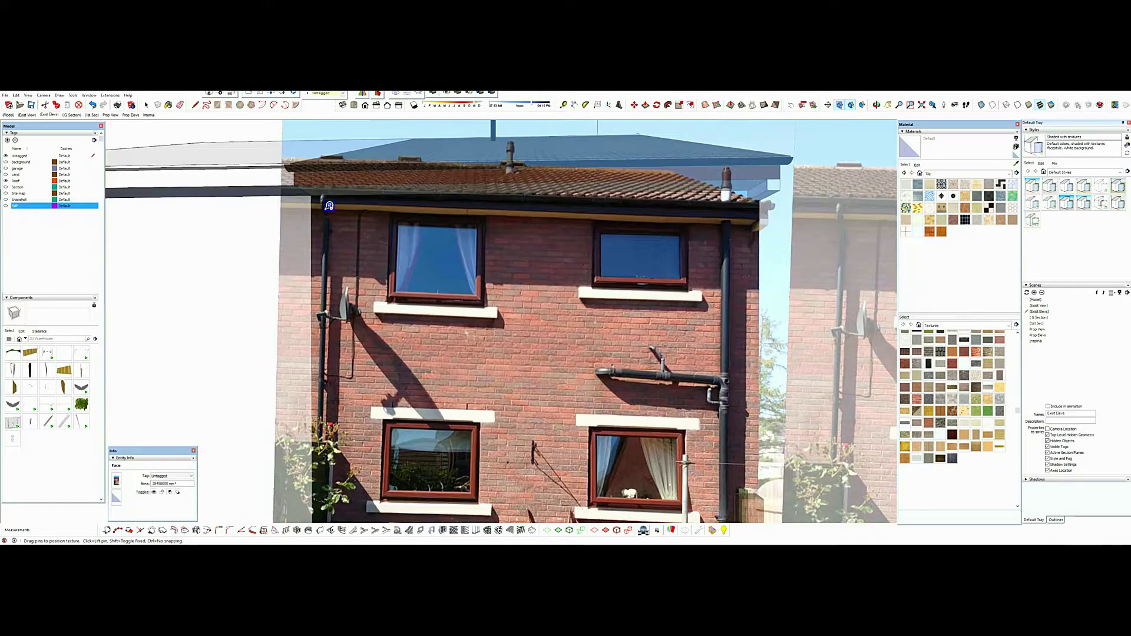
pyautogui.moveTo(329, 205); pyautogui.dragTo(315, 188)
pyautogui.scroll(-3, 340, 206)
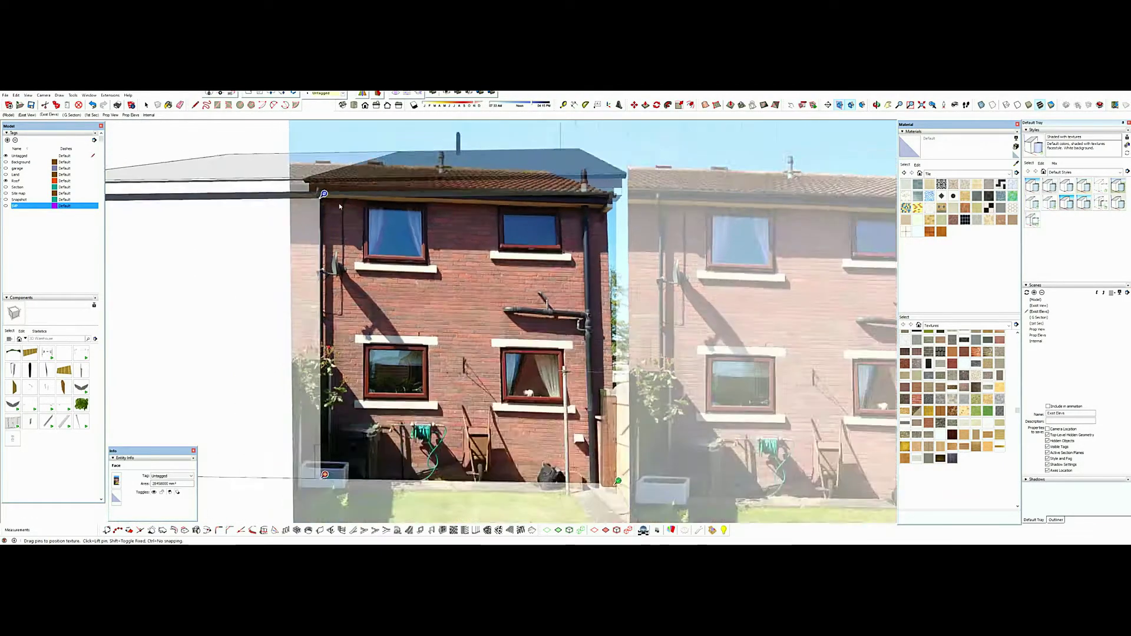
pyautogui.scroll(-1, 340, 206)
pyautogui.moveTo(440, 347); pyautogui.dragTo(458, 347, button='middle')
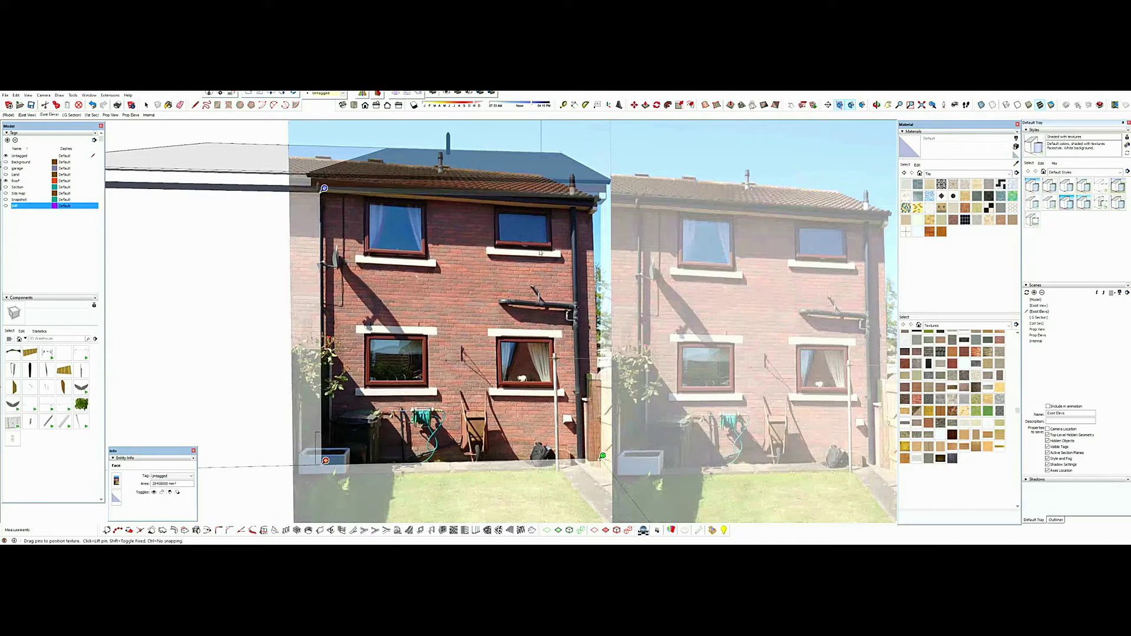
pyautogui.scroll(-2, 539, 252)
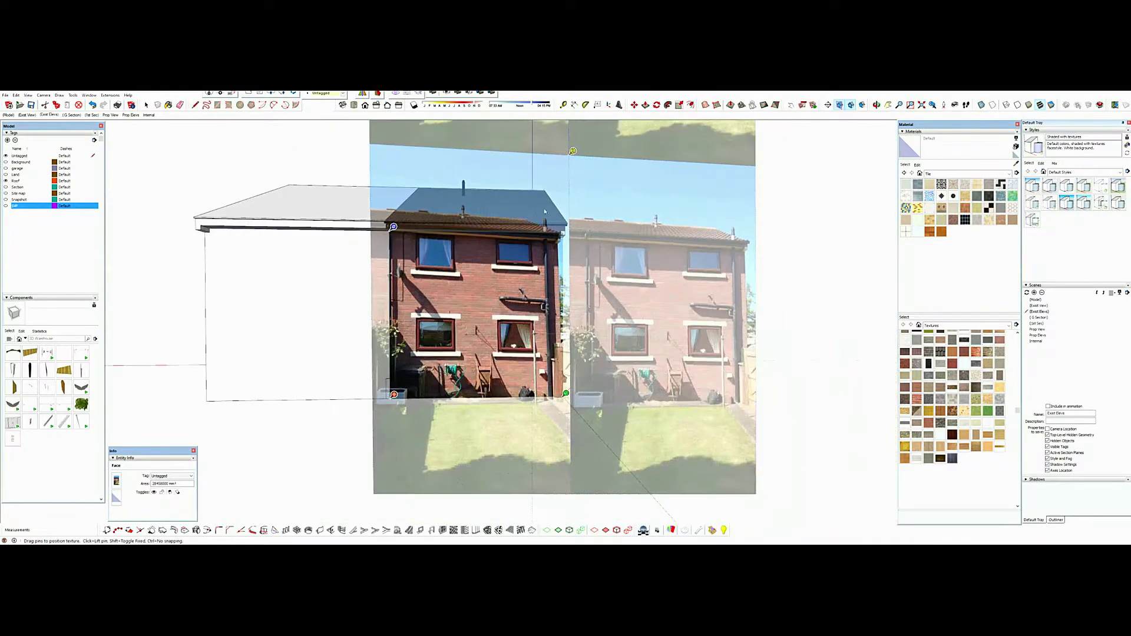
# - Relocate the yellow distort pin to the photo's upper-right eaves corner, align it with the wall's top-right corner, and accept the texture position
pyautogui.click(572, 151)
pyautogui.scroll(3, 542, 250)
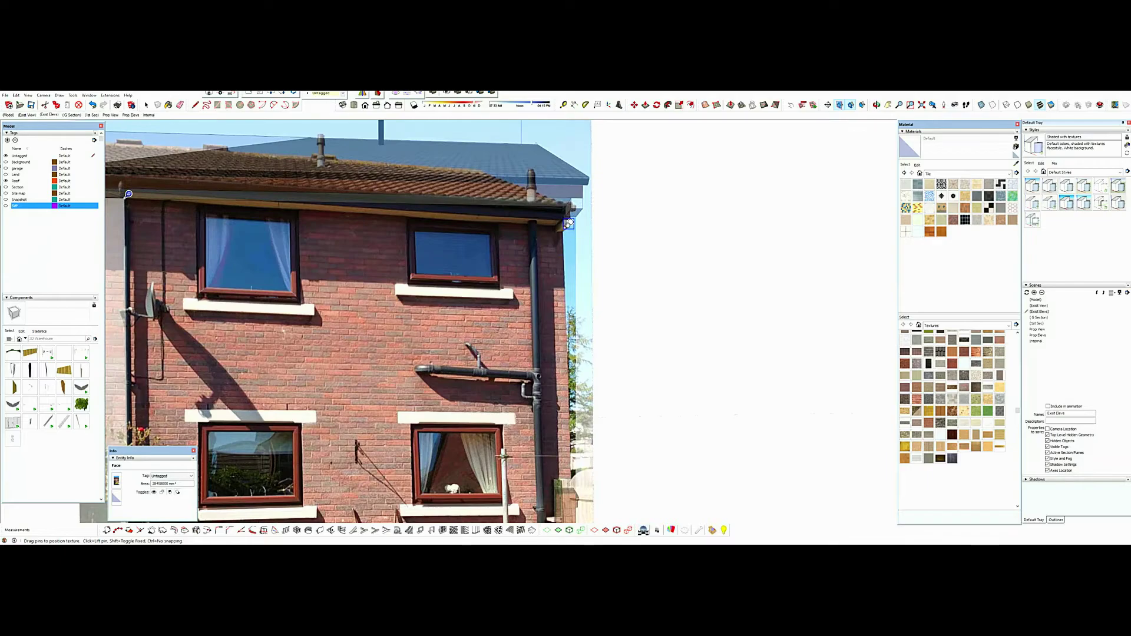
pyautogui.scroll(2, 568, 223)
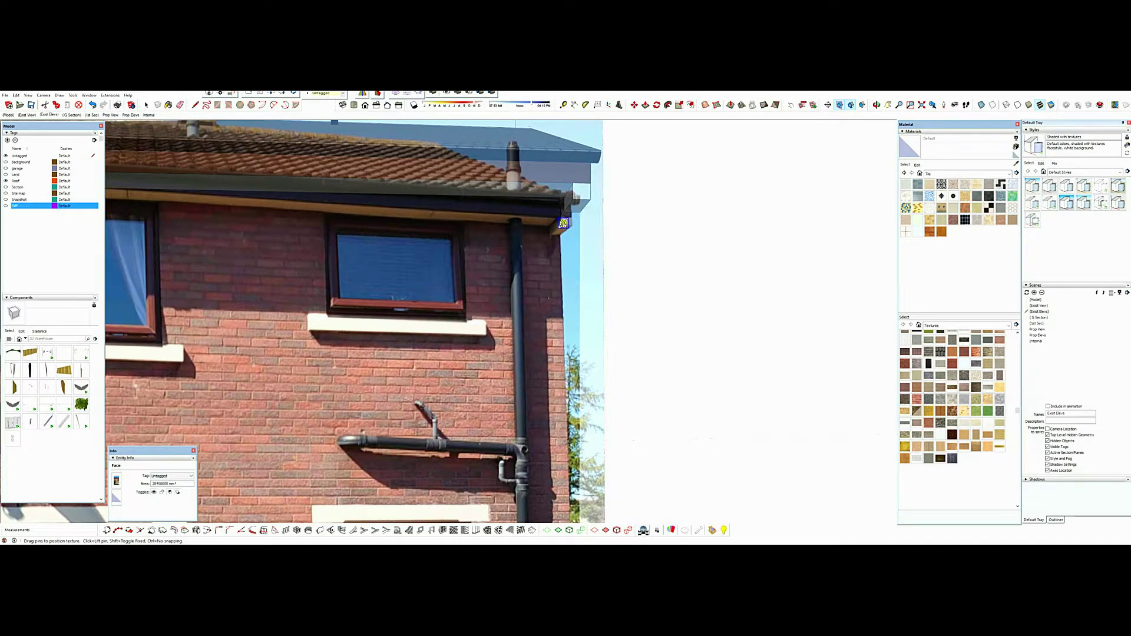
pyautogui.scroll(-2, 562, 224)
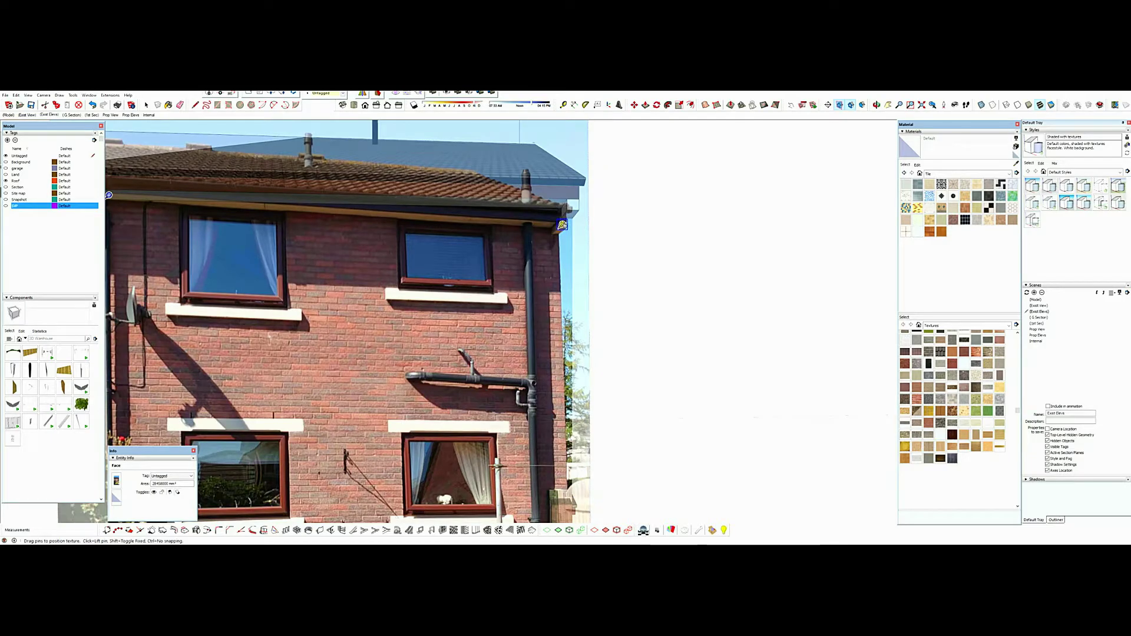
pyautogui.moveTo(562, 224)
pyautogui.mouseDown()
pyautogui.moveTo(576, 196)
pyautogui.moveTo(574, 204)
pyautogui.mouseUp()
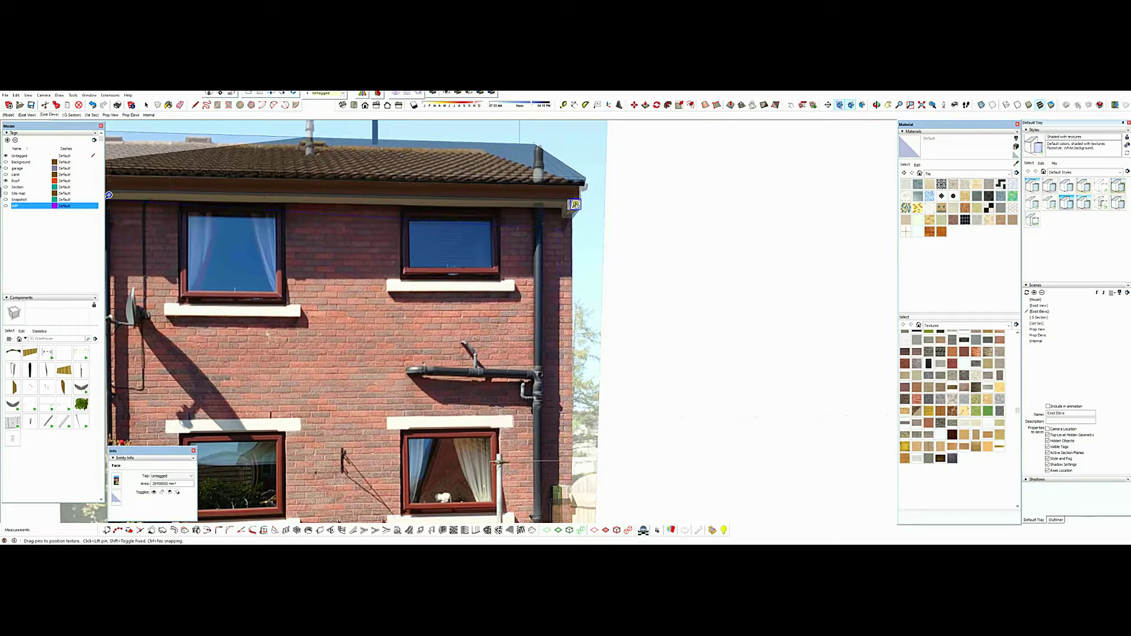
pyautogui.scroll(-3, 569, 213)
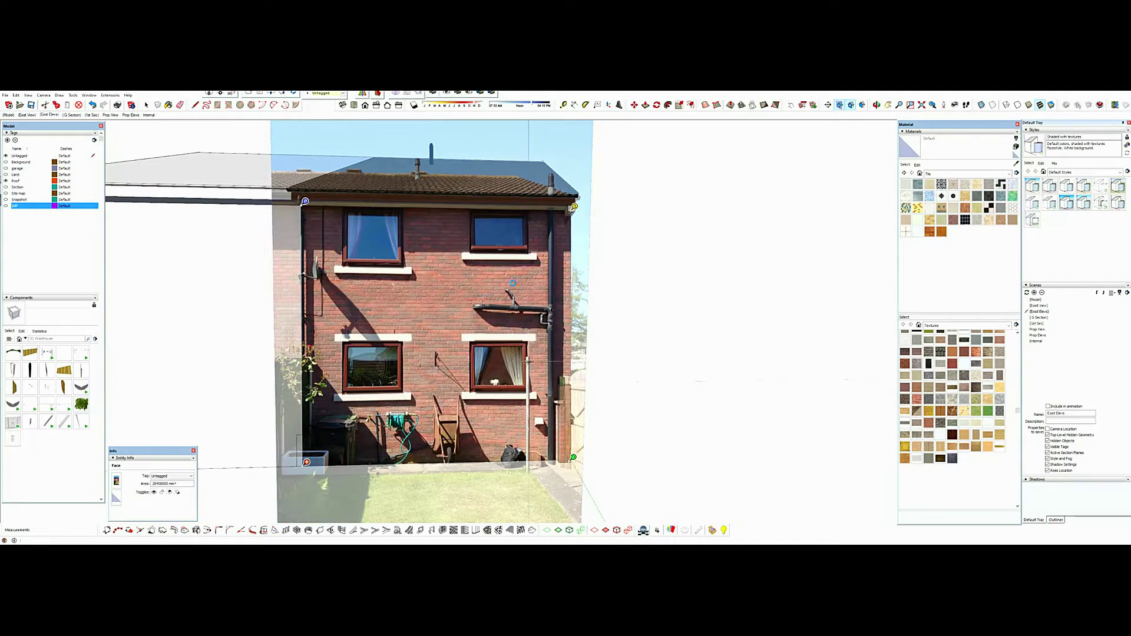
pyautogui.press('Return')
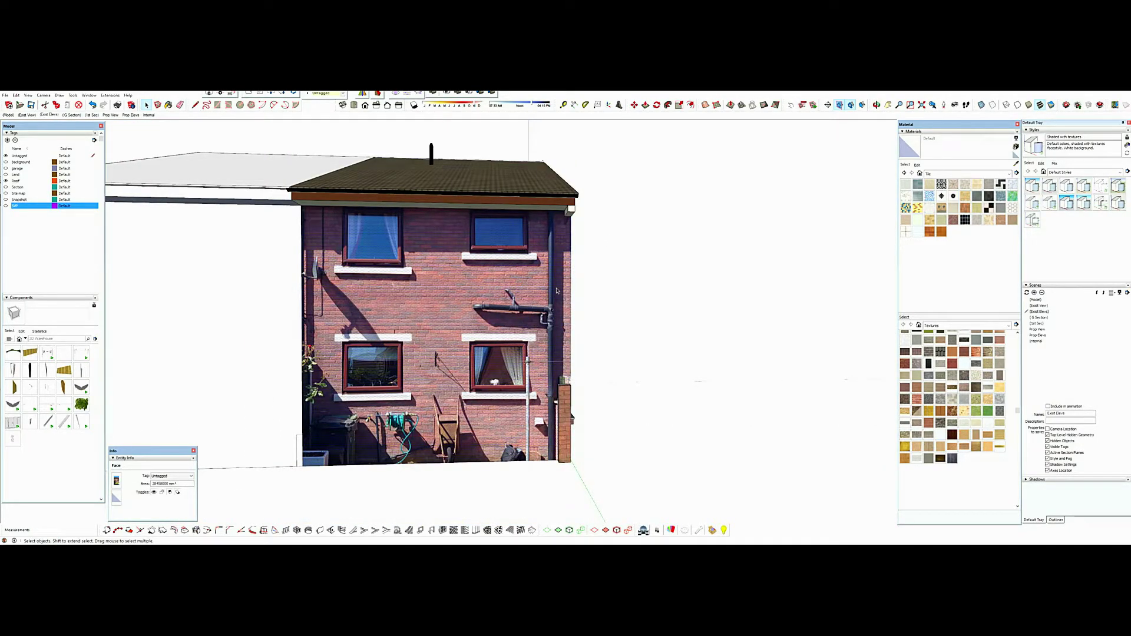
# - Draw a rectangle about 1.2 by 1.1 m around the lower-left window on the photo-textured rear wall
pyautogui.scroll(-1, 471, 235)
pyautogui.moveTo(447, 248); pyautogui.dragTo(500, 248, button='middle')
pyautogui.scroll(2, 380, 238)
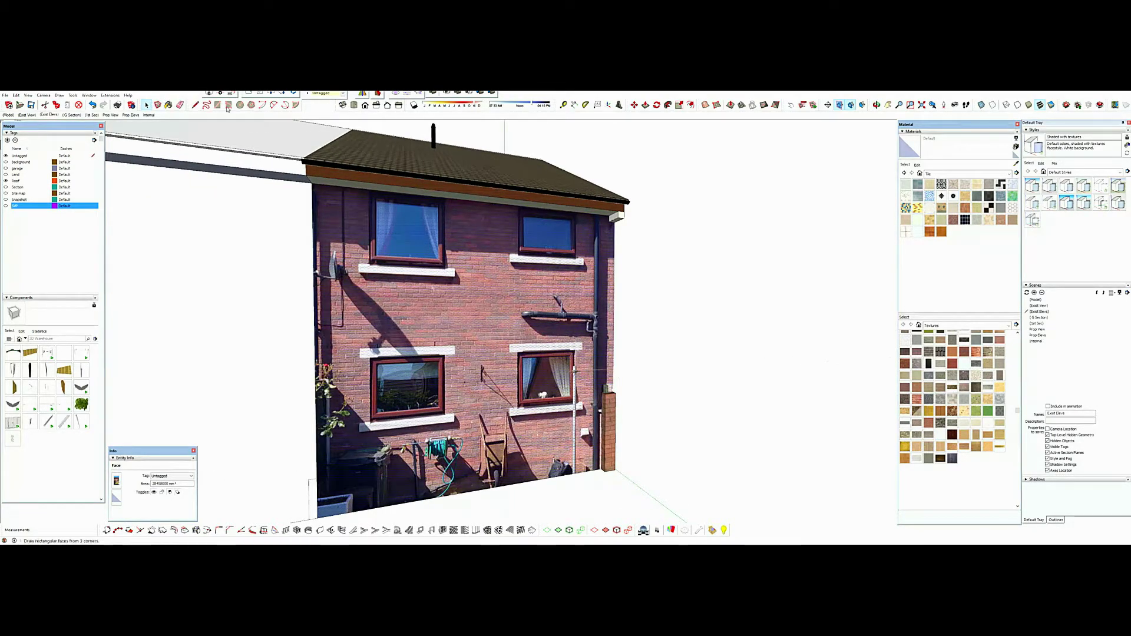
pyautogui.press('r')
pyautogui.moveTo(405, 408); pyautogui.dragTo(378, 365, button='middle')
pyautogui.scroll(3, 380, 364)
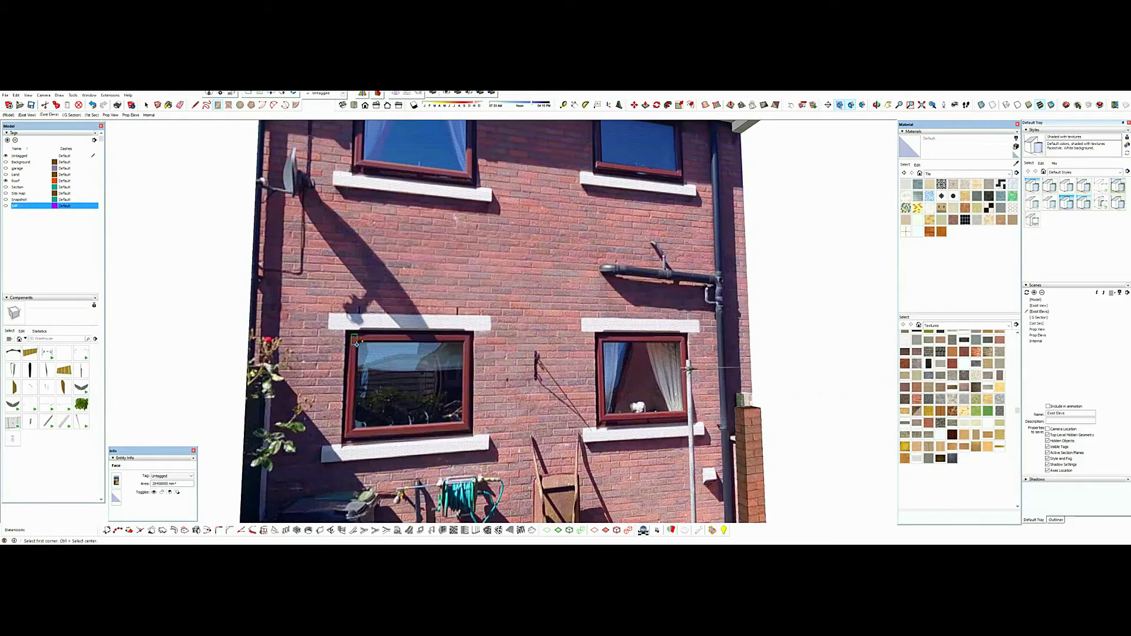
pyautogui.click(345, 329)
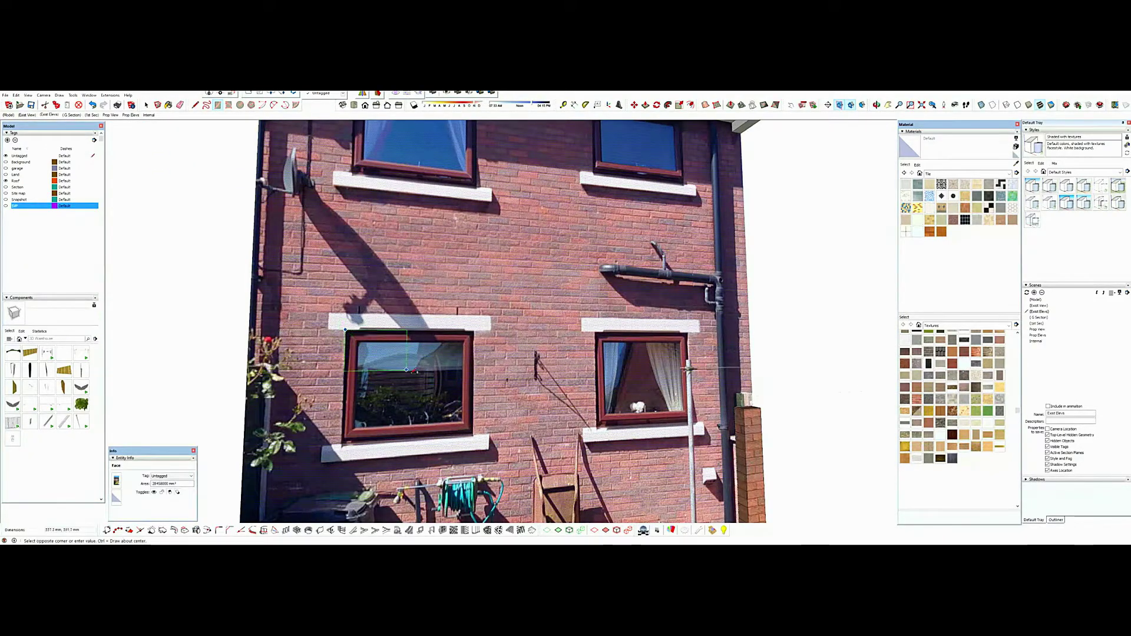
pyautogui.click(475, 436)
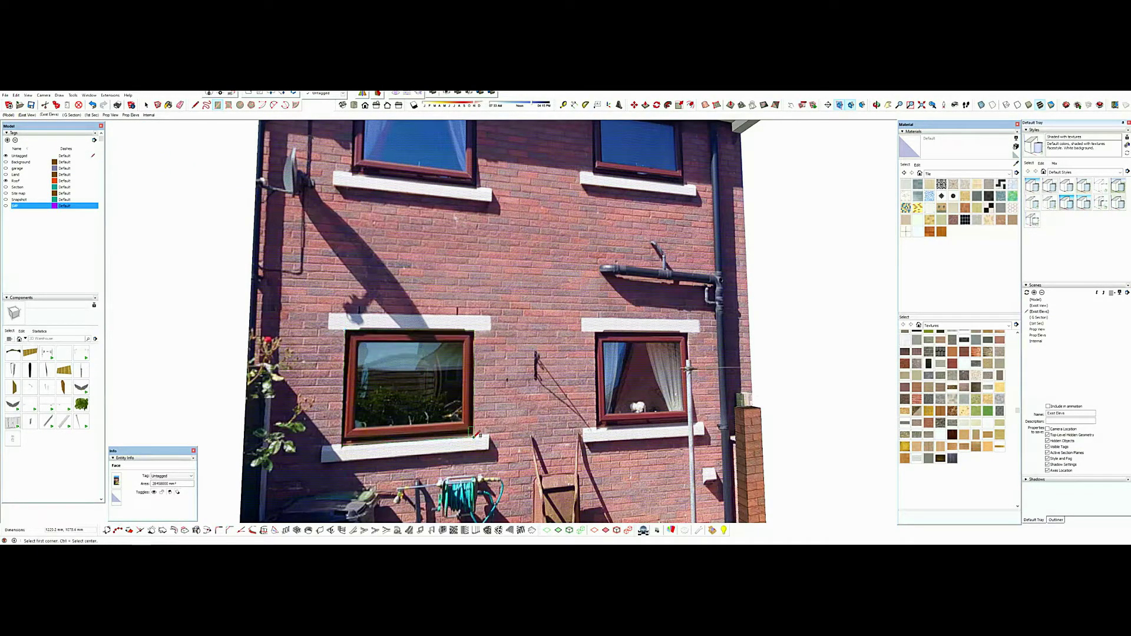
# - Draw a rectangle around the outer frame of the lower-right window on the rear wall
pyautogui.click(595, 331)
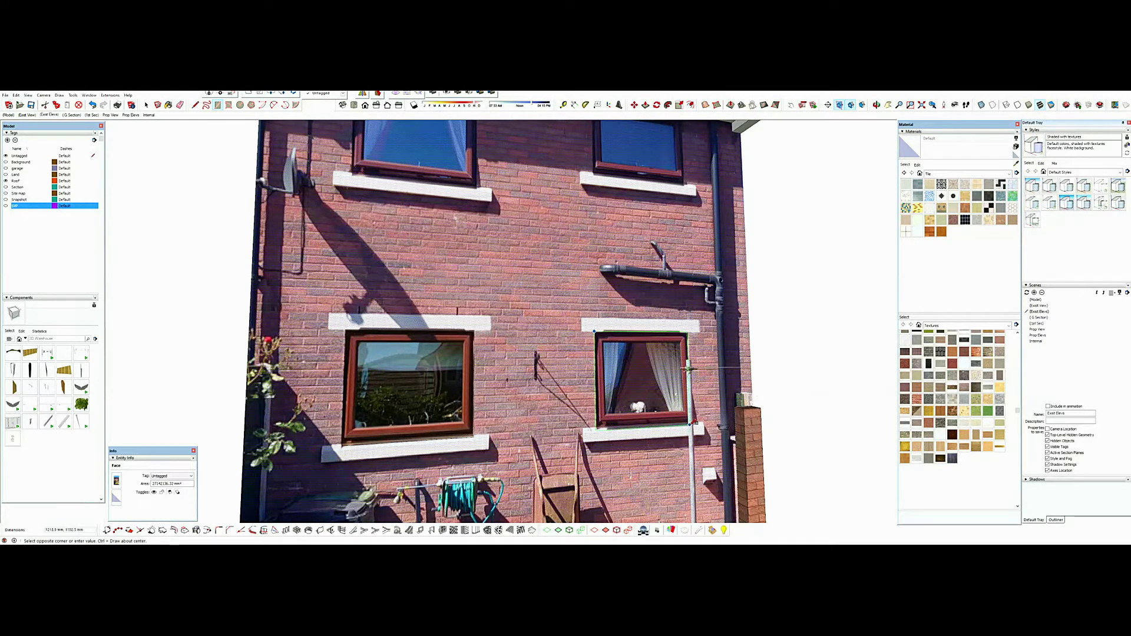
pyautogui.scroll(2, 693, 422)
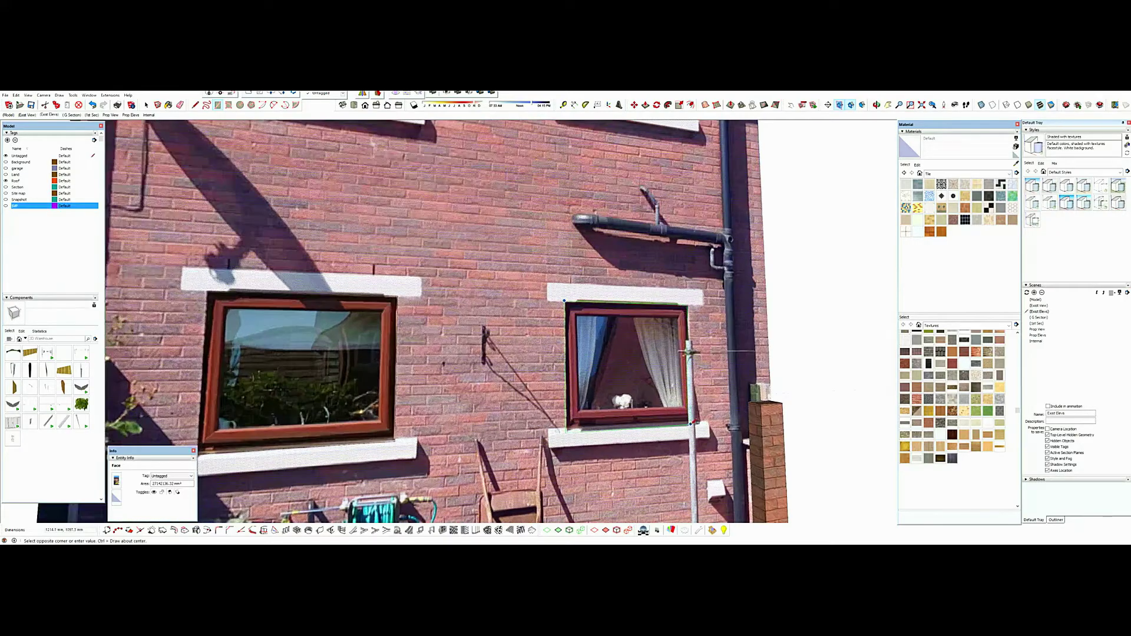
pyautogui.click(692, 424)
pyautogui.scroll(-6, 692, 424)
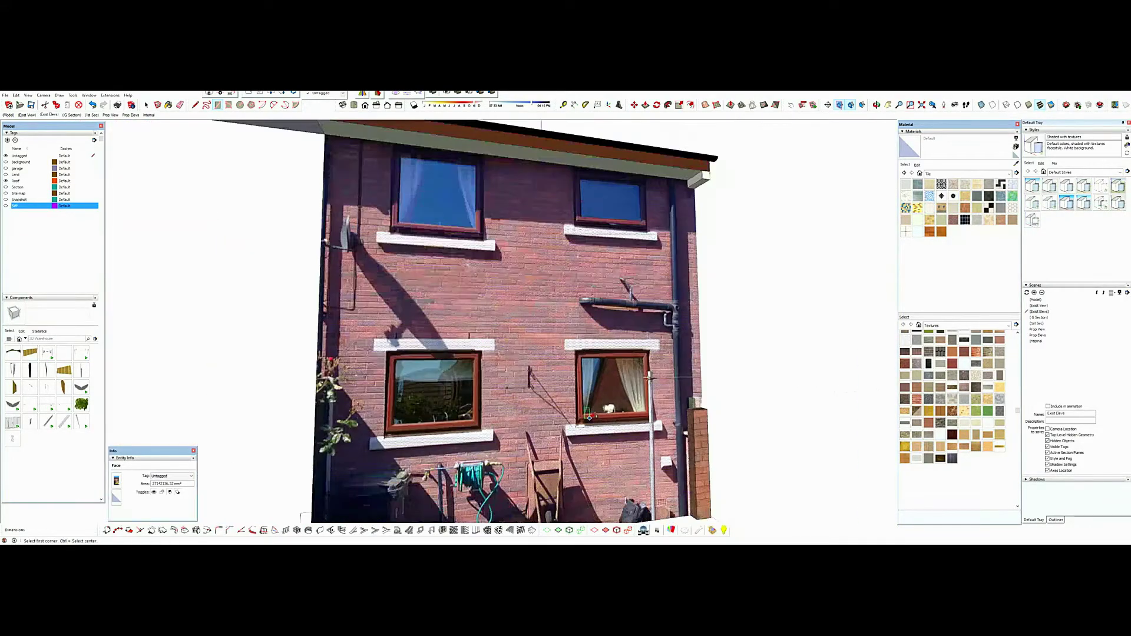
# - Draw a rectangle about 1.2 m square around the upper-left window, starting at the underside of the eaves
pyautogui.scroll(4, 467, 239)
pyautogui.scroll(3, 467, 238)
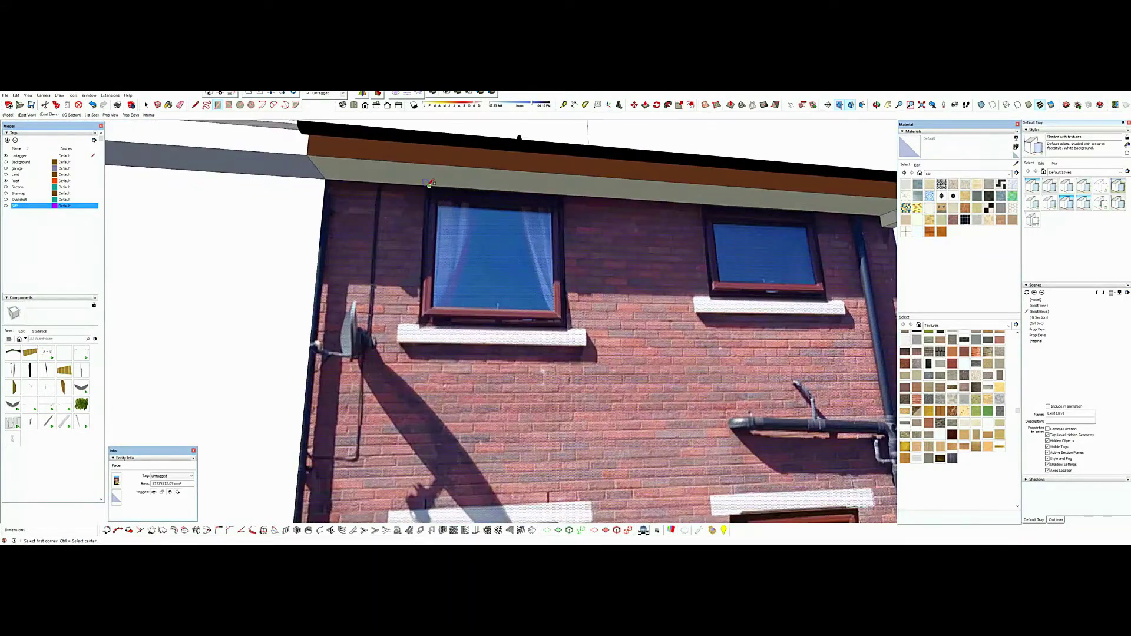
pyautogui.click(424, 186)
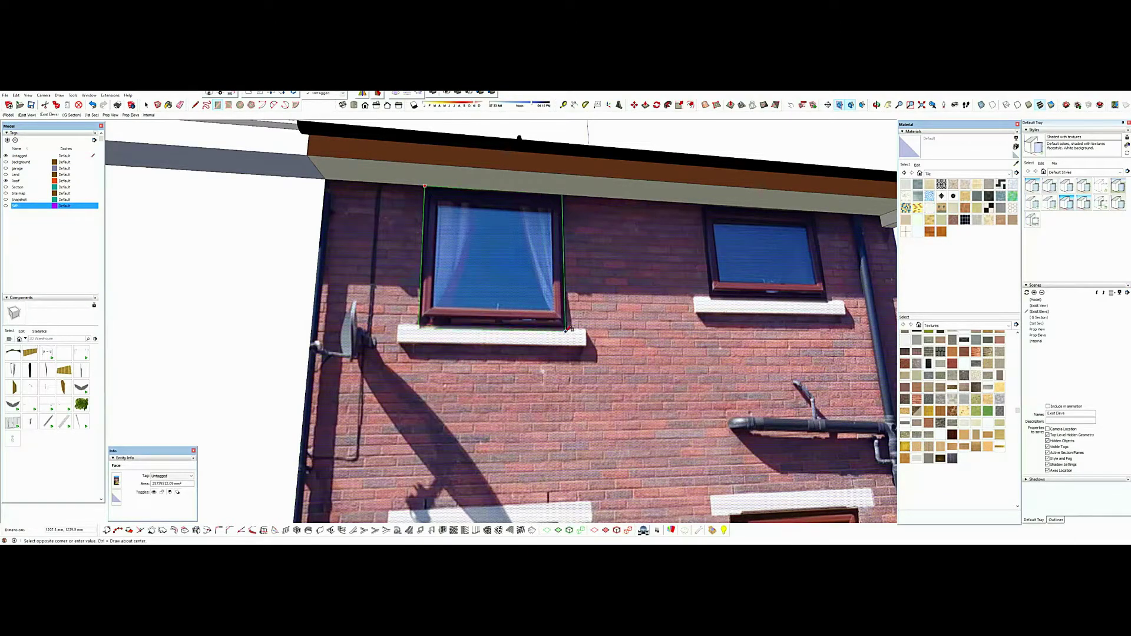
pyautogui.click(569, 329)
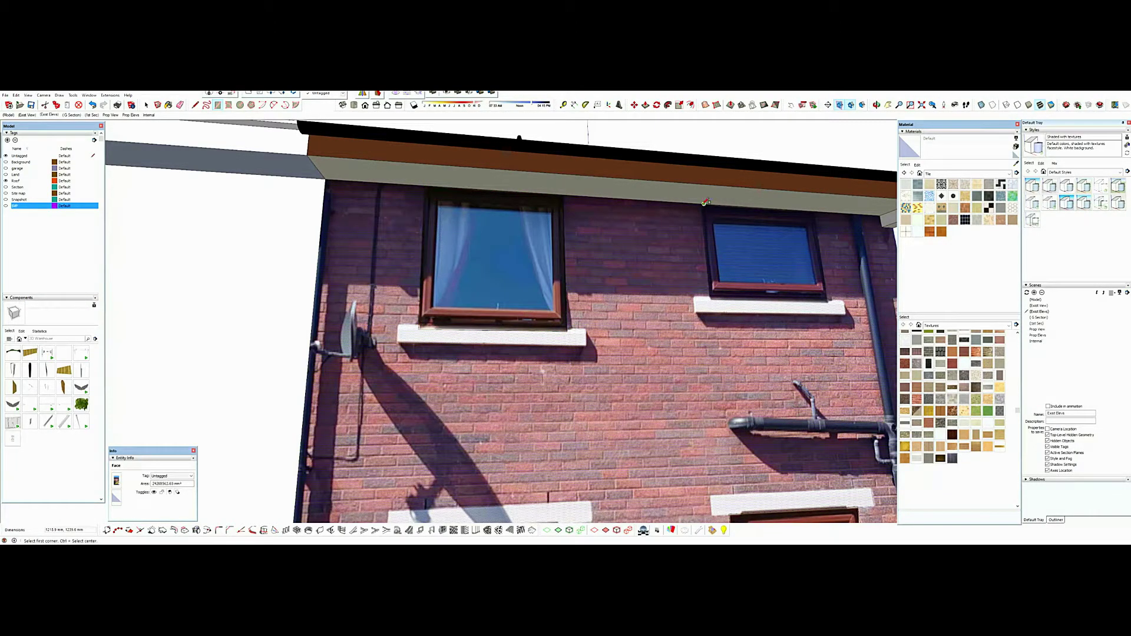
# - Draw a rectangle around the upper-right window, from the underside of the eaves down to its sill
pyautogui.scroll(3, 705, 203)
pyautogui.scroll(-3, 690, 213)
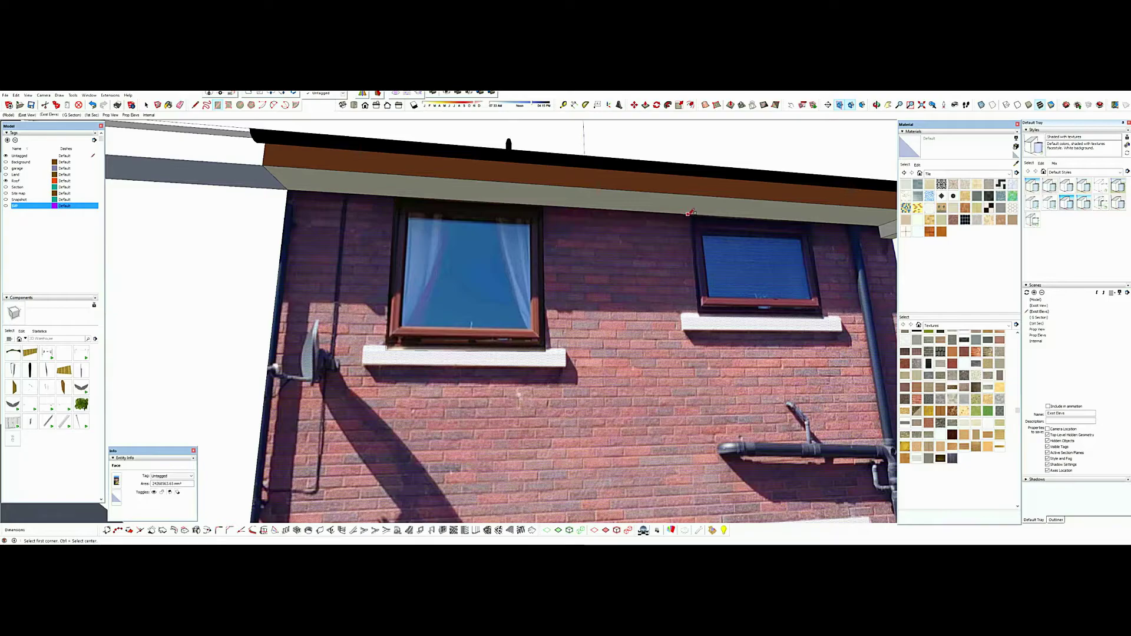
pyautogui.click(689, 214)
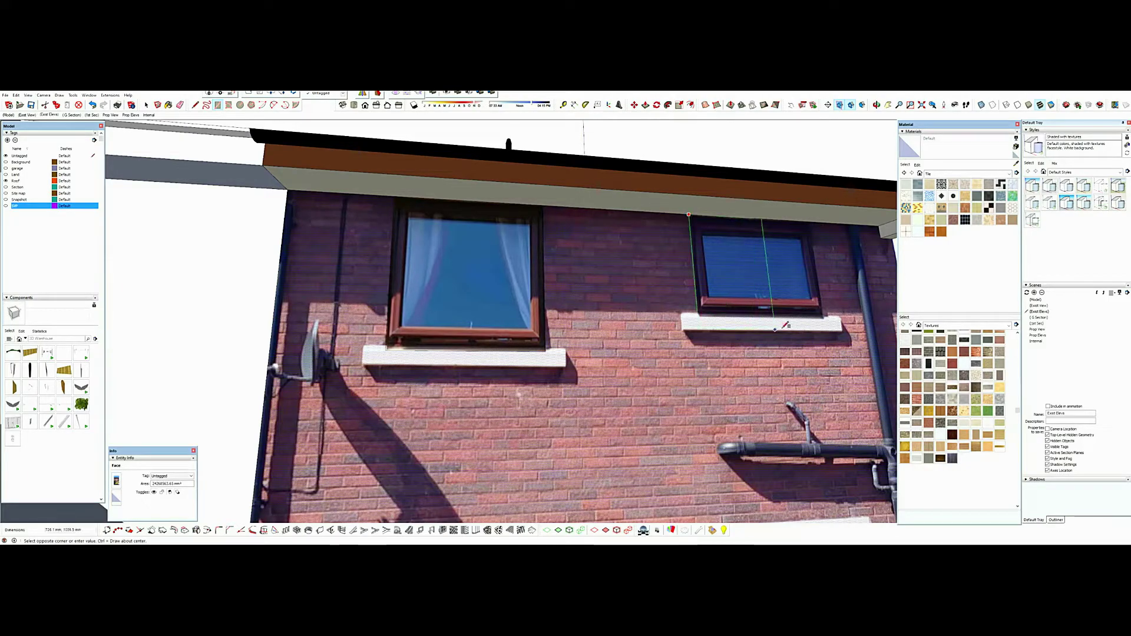
pyautogui.click(825, 316)
pyautogui.scroll(-4, 648, 365)
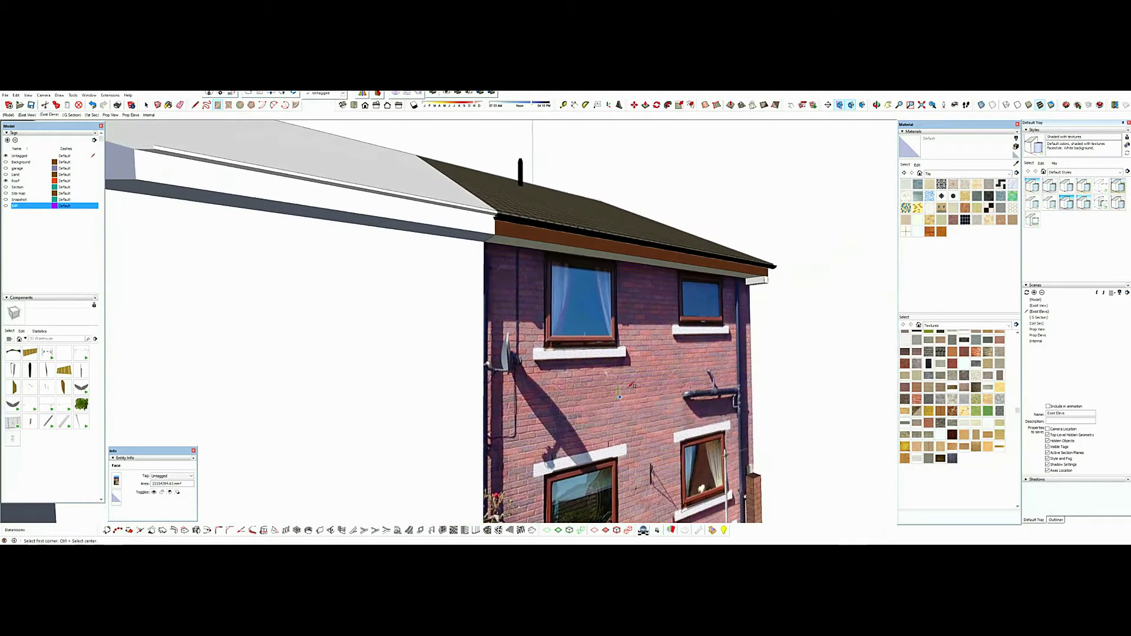
pyautogui.scroll(-2, 619, 396)
# - Push the upper-left window face 70 mm into the rear wall
pyautogui.press('space')
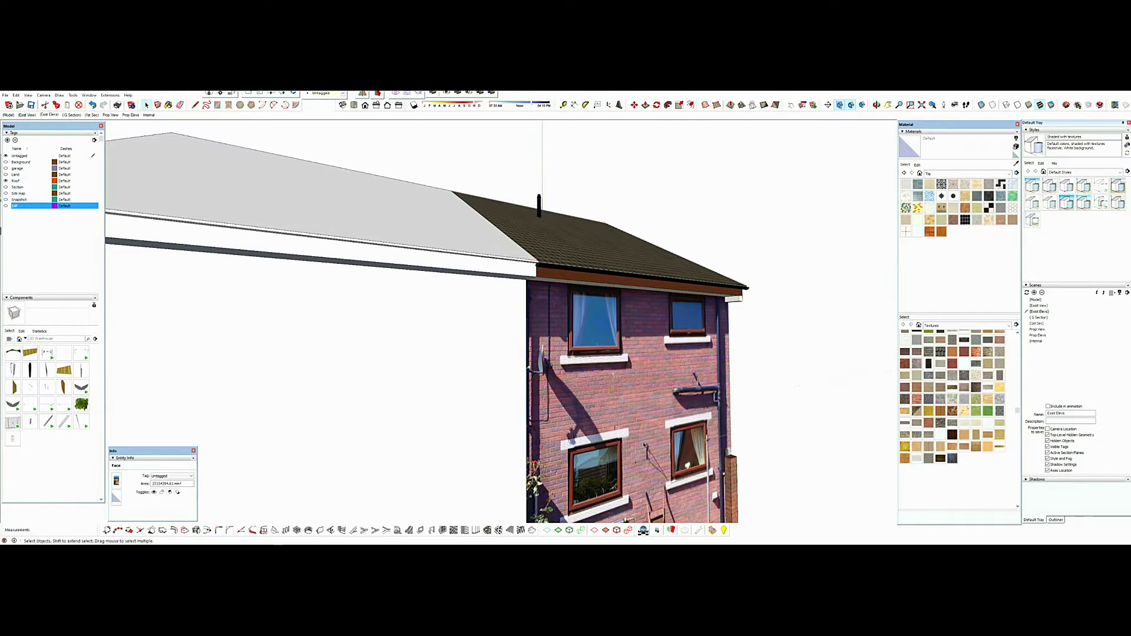
pyautogui.click(577, 332)
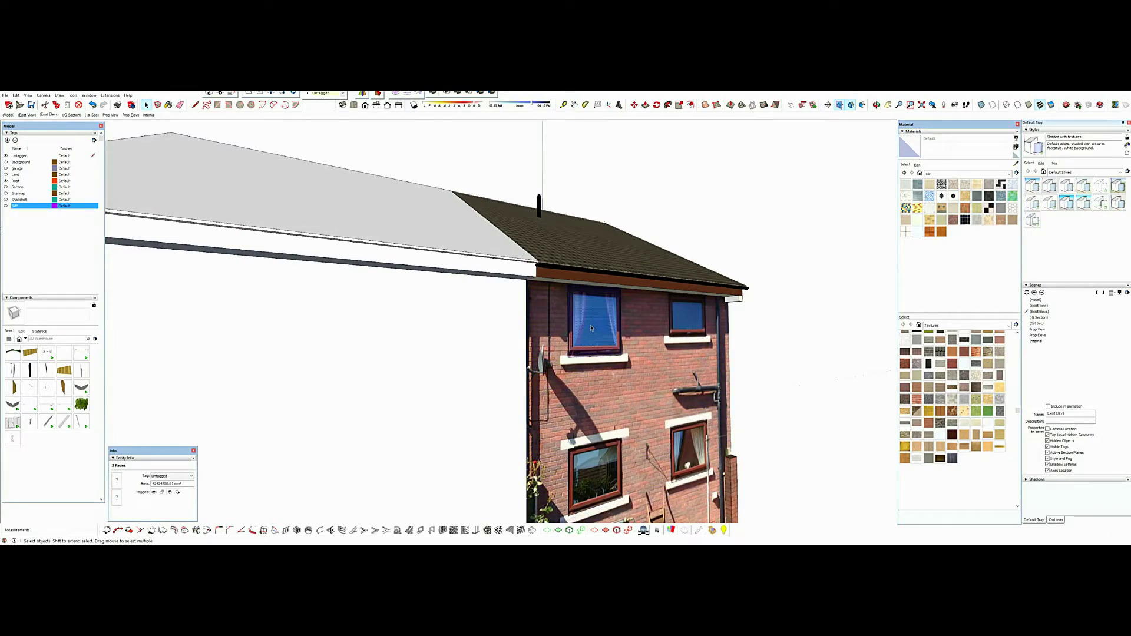
pyautogui.press('p')
pyautogui.click(589, 337)
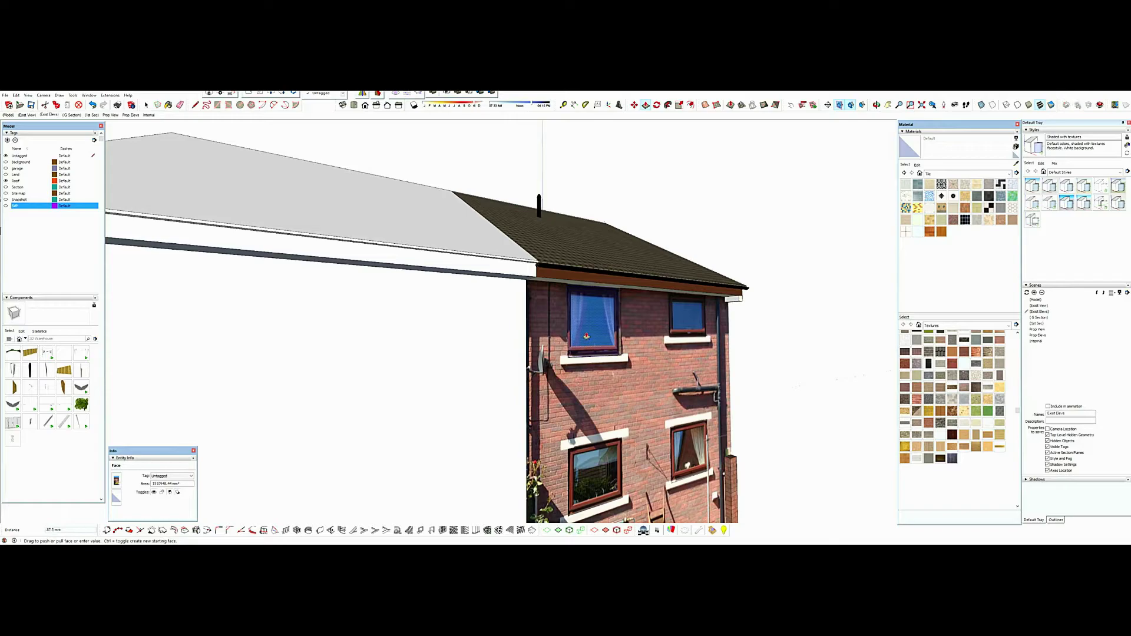
pyautogui.write('70')
pyautogui.press('Return')
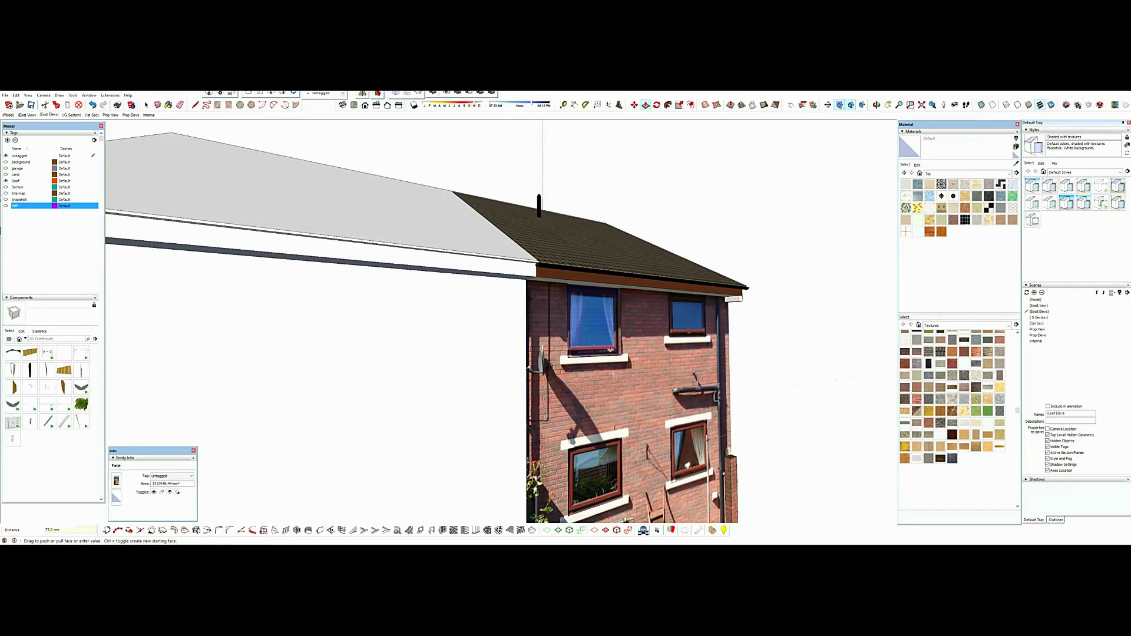
# - Recess the upper-right window face and both lower window faces by the same depth as the upper-left window
pyautogui.click(681, 321)
pyautogui.click(587, 334)
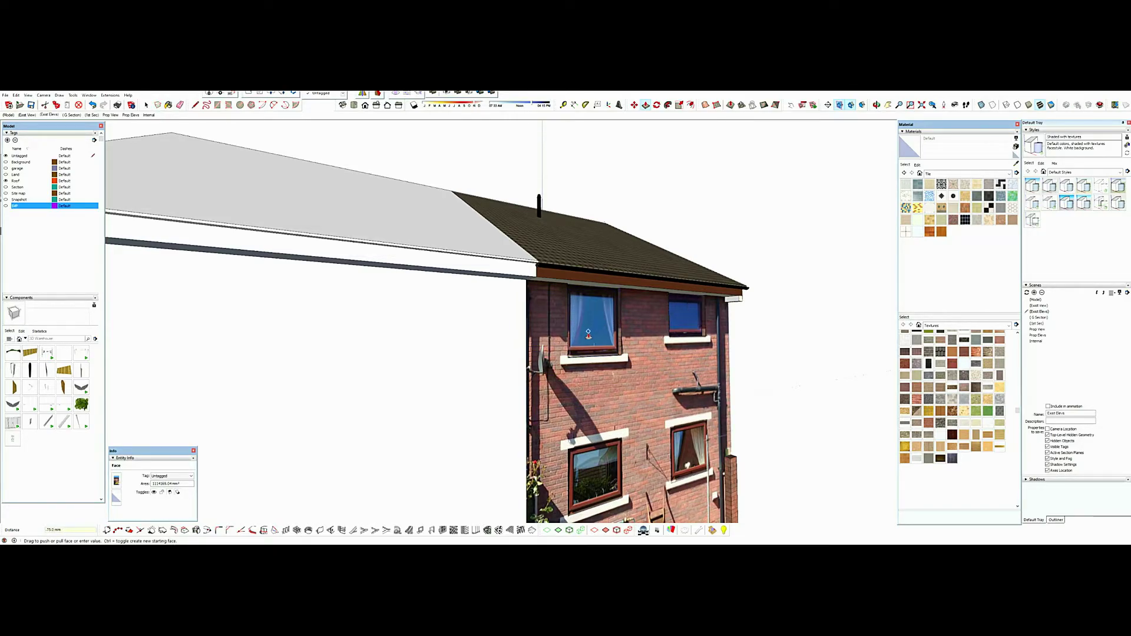
pyautogui.click(590, 343)
pyautogui.doubleClick(597, 474)
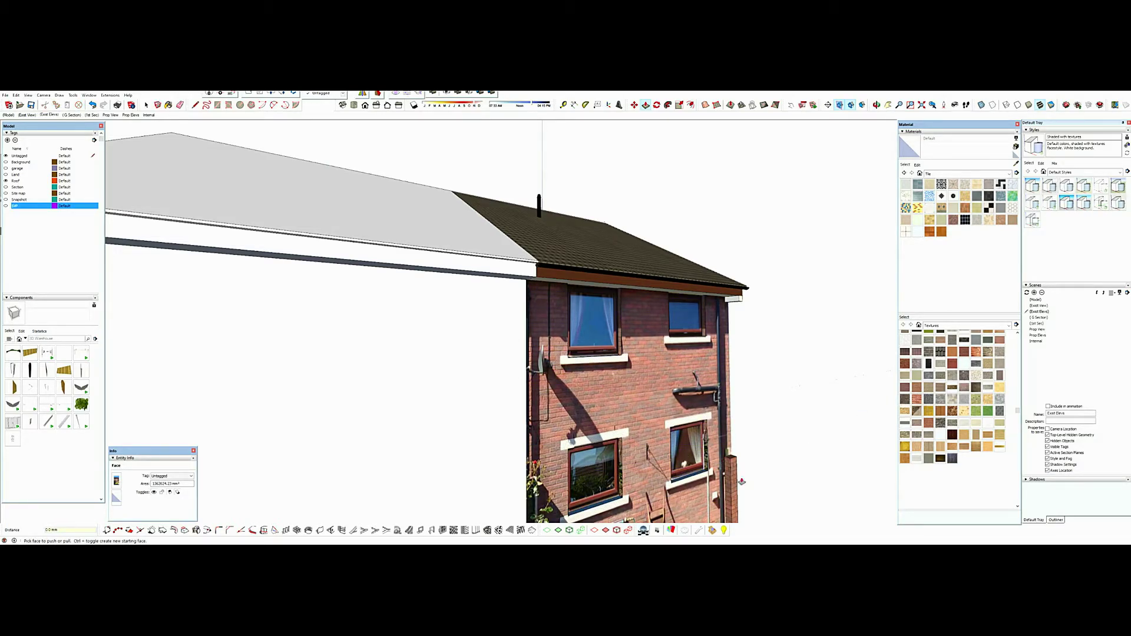
# - Sample the rear wall's photo material and apply it to the side reveals of the recessed lower-right window
pyautogui.scroll(3, 674, 449)
pyautogui.scroll(4, 706, 471)
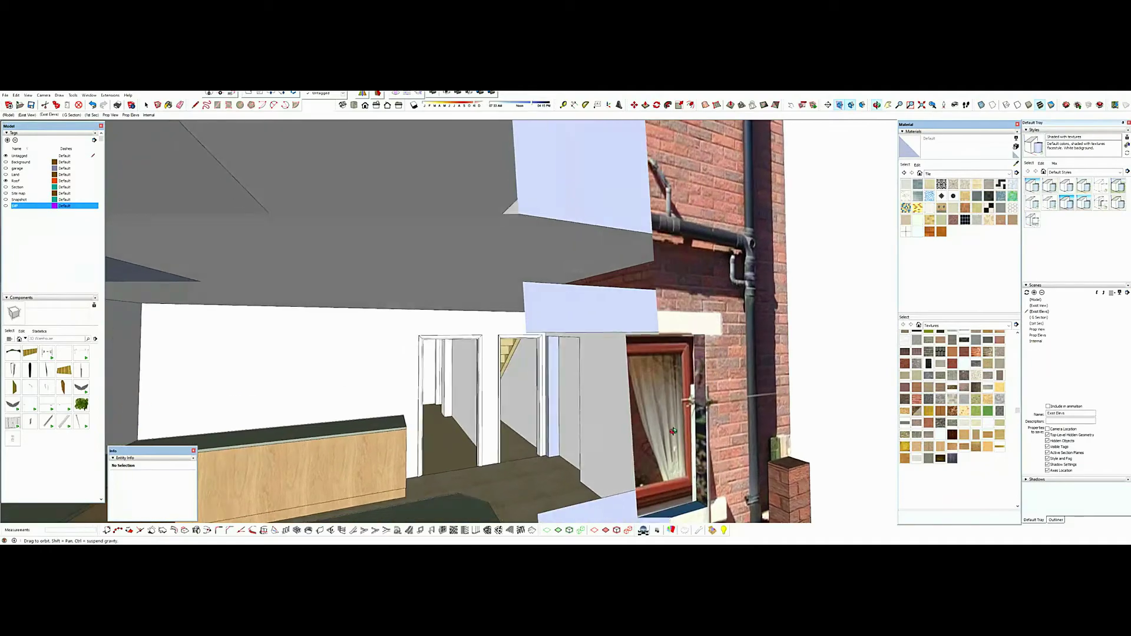
pyautogui.press('b')
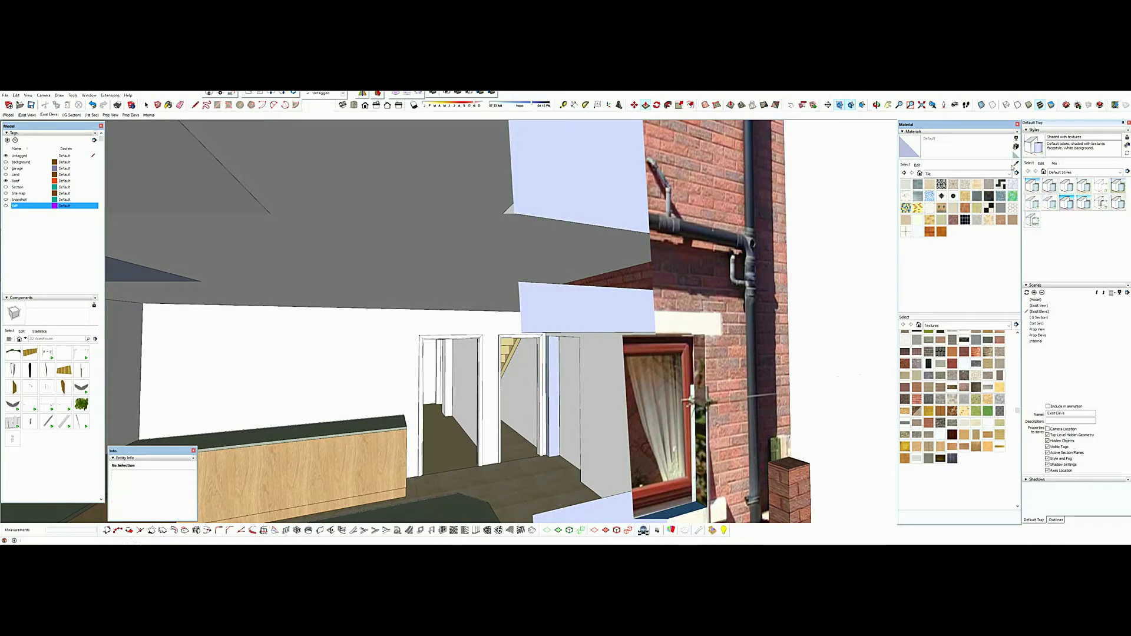
pyautogui.click(730, 380)
pyautogui.scroll(-3, 705, 385)
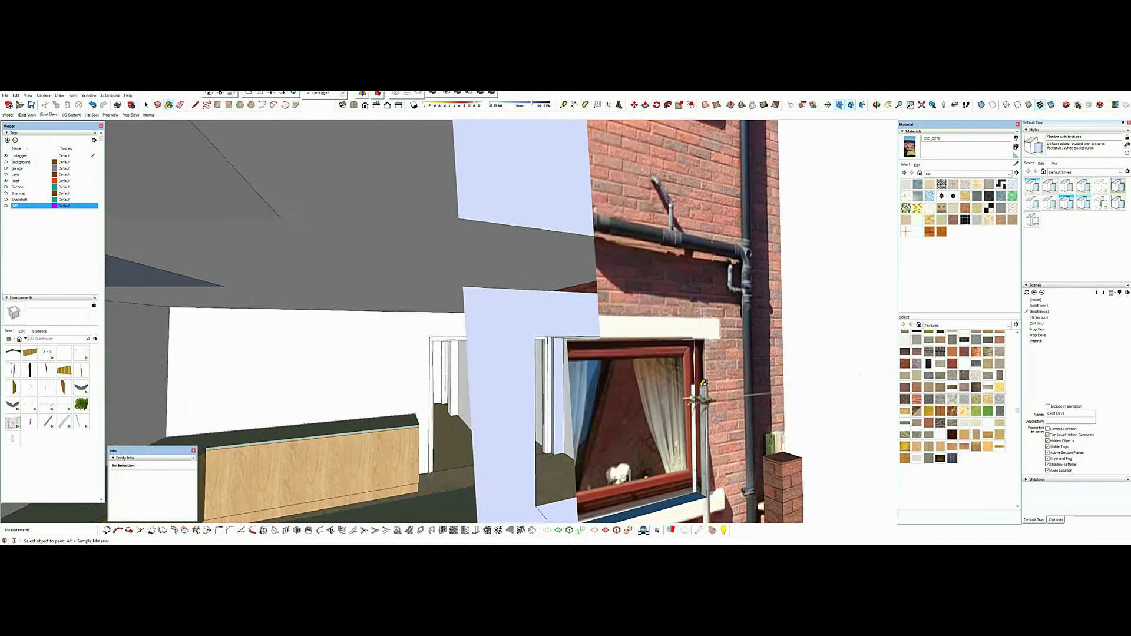
pyautogui.moveTo(705, 385)
pyautogui.mouseDown(button='middle')
pyautogui.moveTo(406, 418)
pyautogui.moveTo(321, 411)
pyautogui.mouseUp(button='middle')
pyautogui.scroll(-3, 510, 420)
pyautogui.scroll(2, 343, 418)
pyautogui.click(343, 418)
pyautogui.scroll(-4, 323, 401)
pyautogui.moveTo(435, 395); pyautogui.dragTo(377, 393, button='middle')
# - Sample the gable wall's brick photo material and paint the side reveals of the recessed rear windows with it
pyautogui.keyDown('alt'); pyautogui.click(528, 402); pyautogui.keyUp('alt')
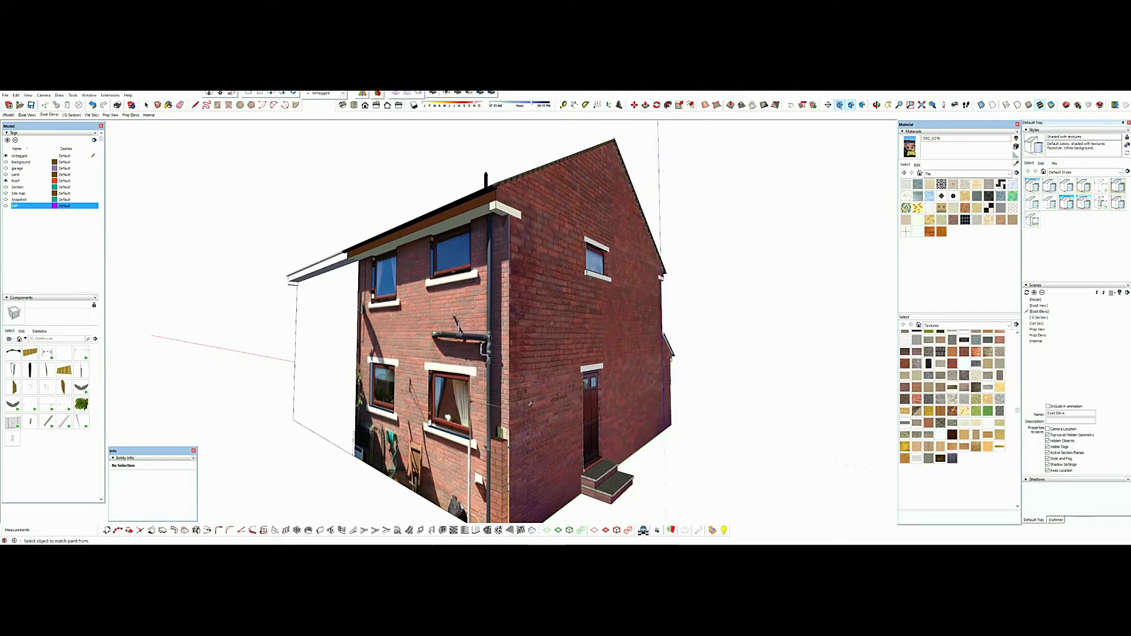
pyautogui.scroll(2, 435, 411)
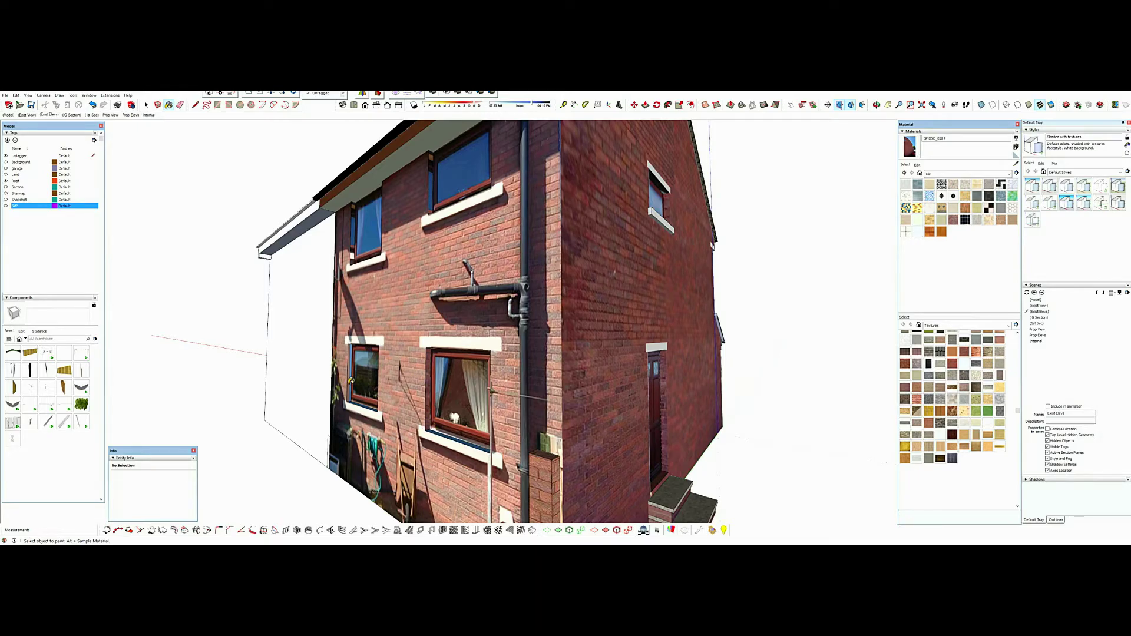
pyautogui.moveTo(352, 377); pyautogui.dragTo(366, 278, button='middle')
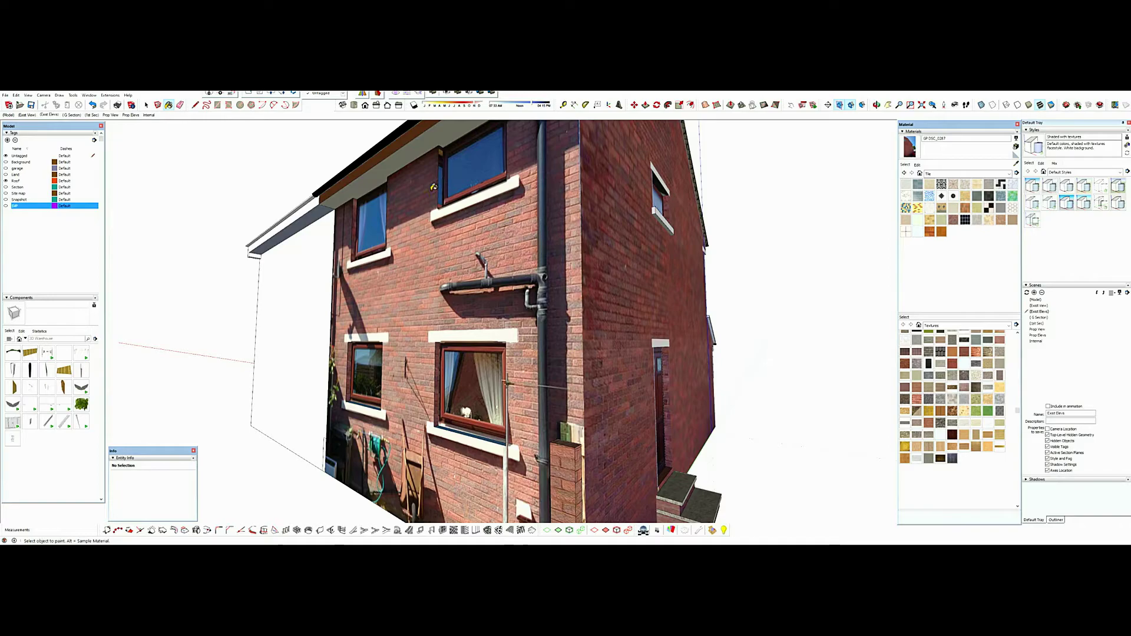
pyautogui.moveTo(445, 179); pyautogui.dragTo(714, 399, button='middle')
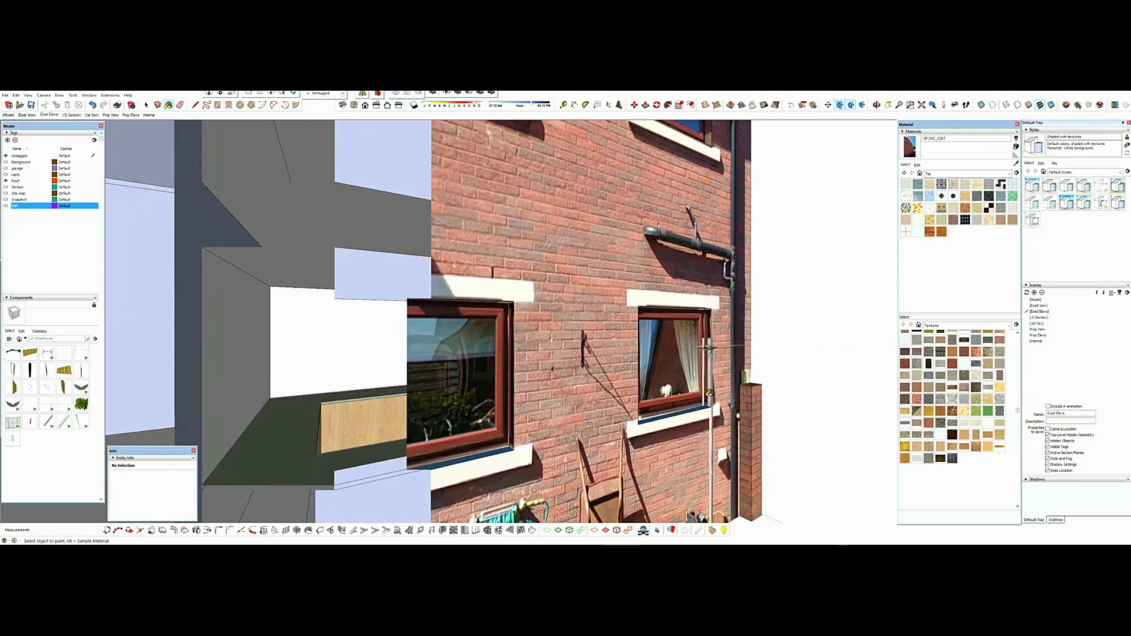
pyautogui.scroll(-3, 708, 395)
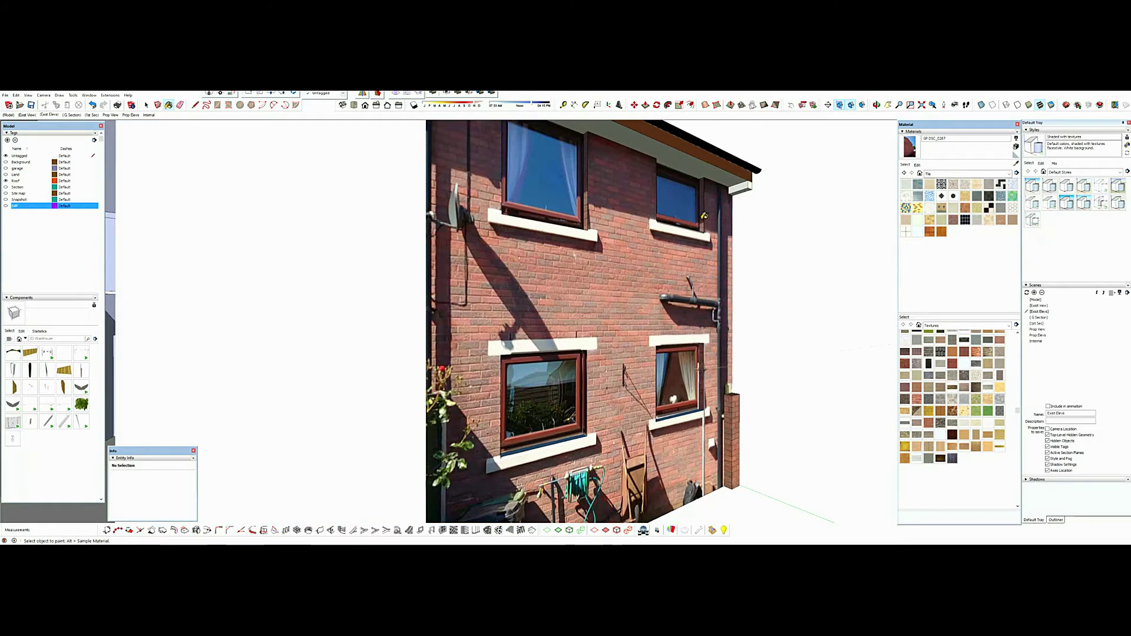
pyautogui.moveTo(703, 217)
pyautogui.mouseDown(button='middle')
pyautogui.moveTo(595, 265)
pyautogui.moveTo(466, 365)
pyautogui.moveTo(556, 386)
pyautogui.mouseUp(button='middle')
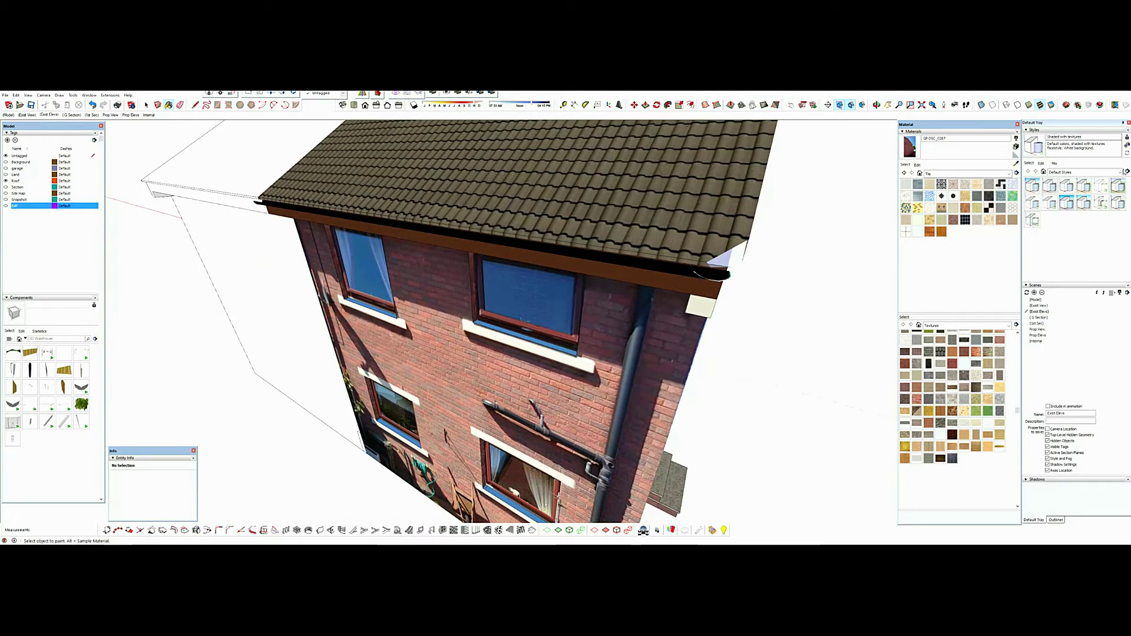
# - Sample the rear wall's photo material again and paint the bottom reveal of the upper-left window with it
pyautogui.click(1016, 163)
pyautogui.moveTo(364, 322); pyautogui.dragTo(389, 323, button='middle')
pyautogui.click(389, 319)
pyautogui.scroll(5, 374, 306)
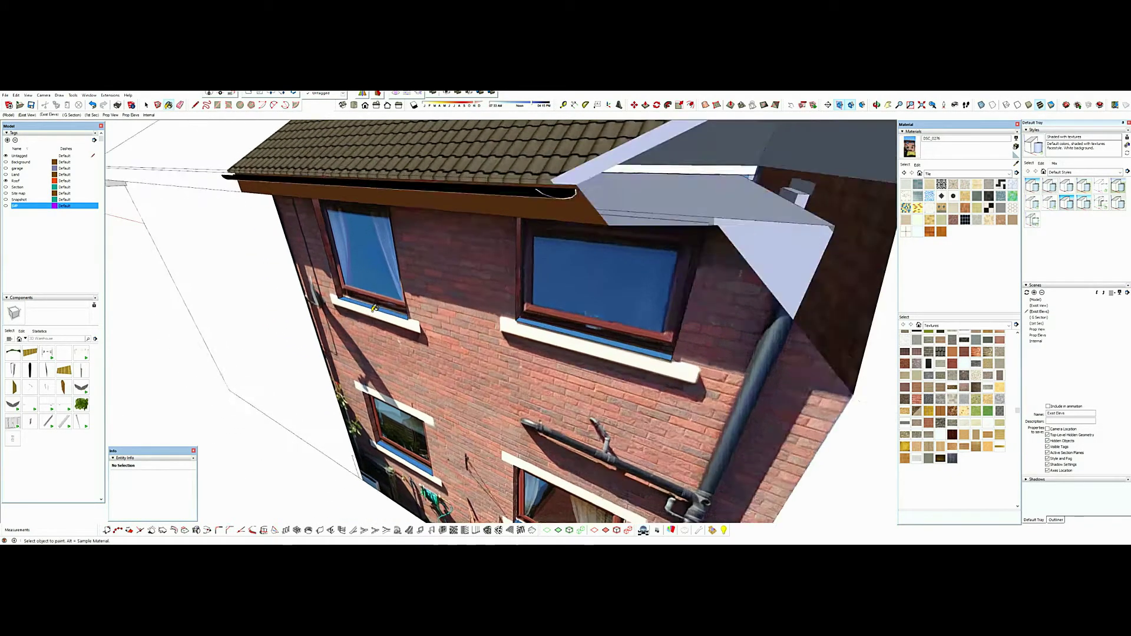
pyautogui.click(375, 303)
# - Paint the bottom reveals of the upper-right, lower-left and lower-right windows with the same rear wall photo material
pyautogui.scroll(-1, 375, 302)
pyautogui.scroll(-5, 374, 303)
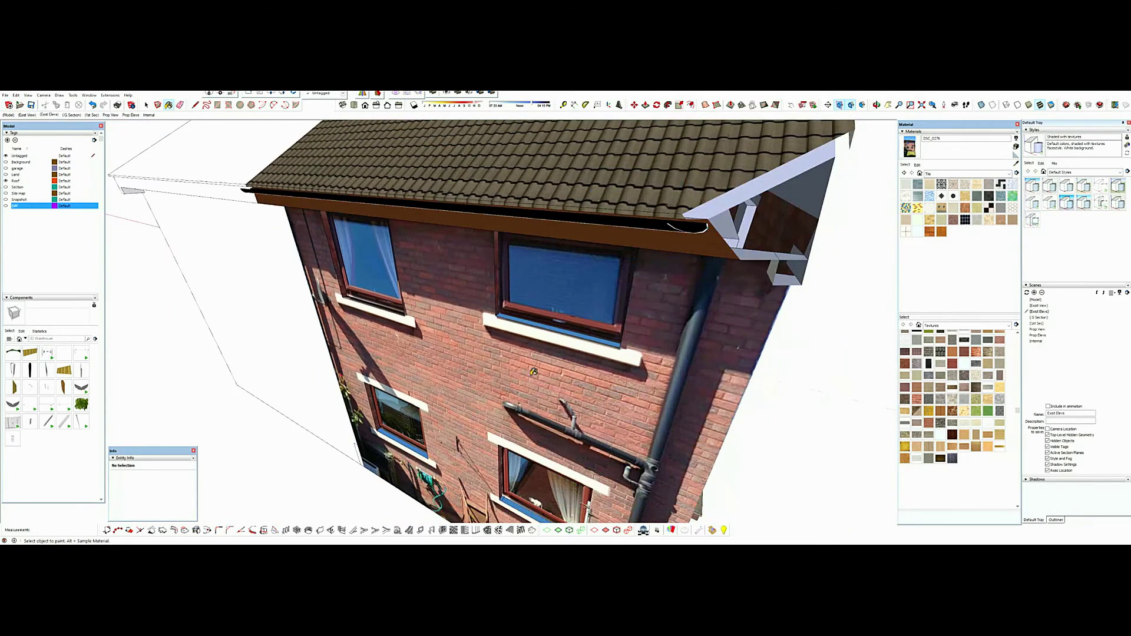
pyautogui.scroll(5, 568, 334)
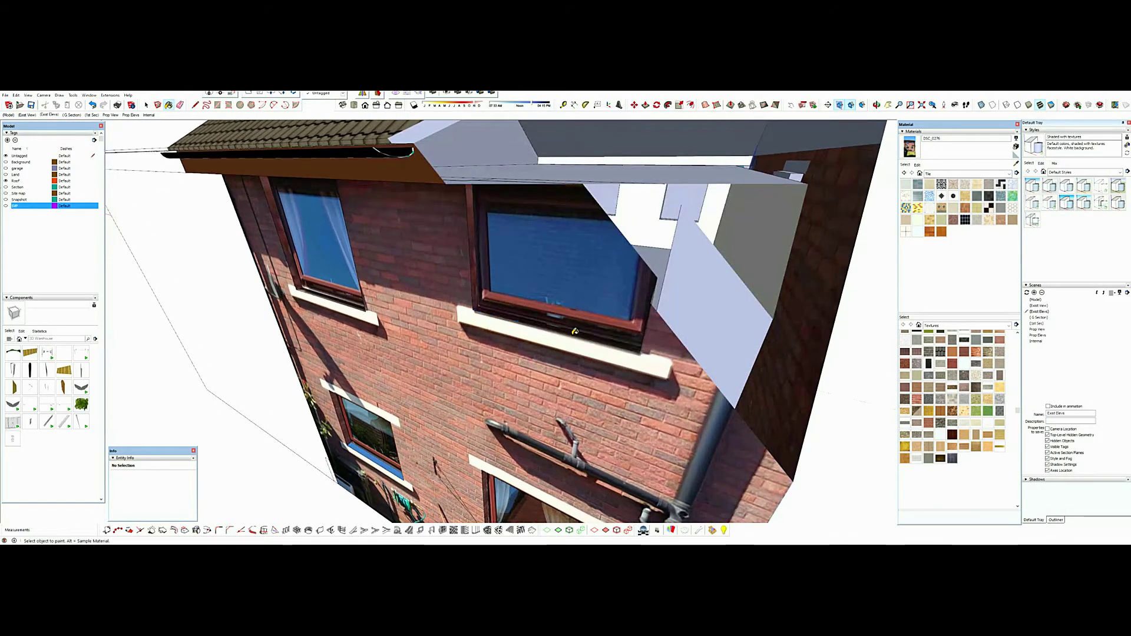
pyautogui.scroll(-5, 575, 332)
pyautogui.scroll(6, 463, 402)
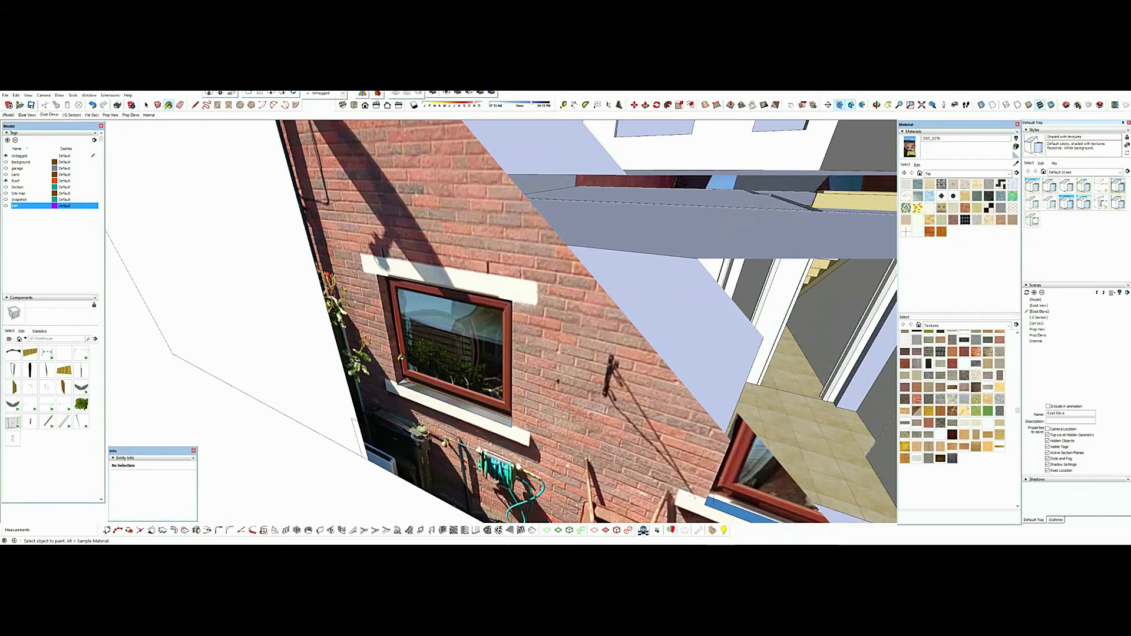
pyautogui.scroll(-5, 400, 357)
pyautogui.scroll(6, 574, 415)
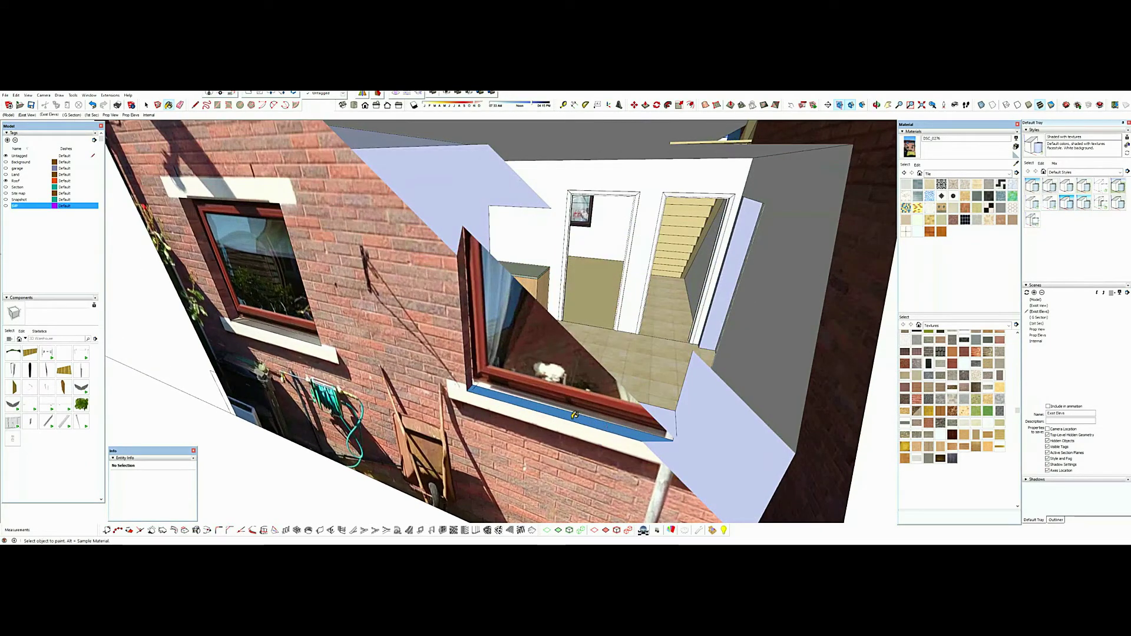
pyautogui.scroll(-6, 574, 415)
# - Inspect the textured rear elevation and its recessed windows from several angles
pyautogui.moveTo(577, 412); pyautogui.dragTo(612, 368, button='middle')
pyautogui.scroll(-3, 526, 374)
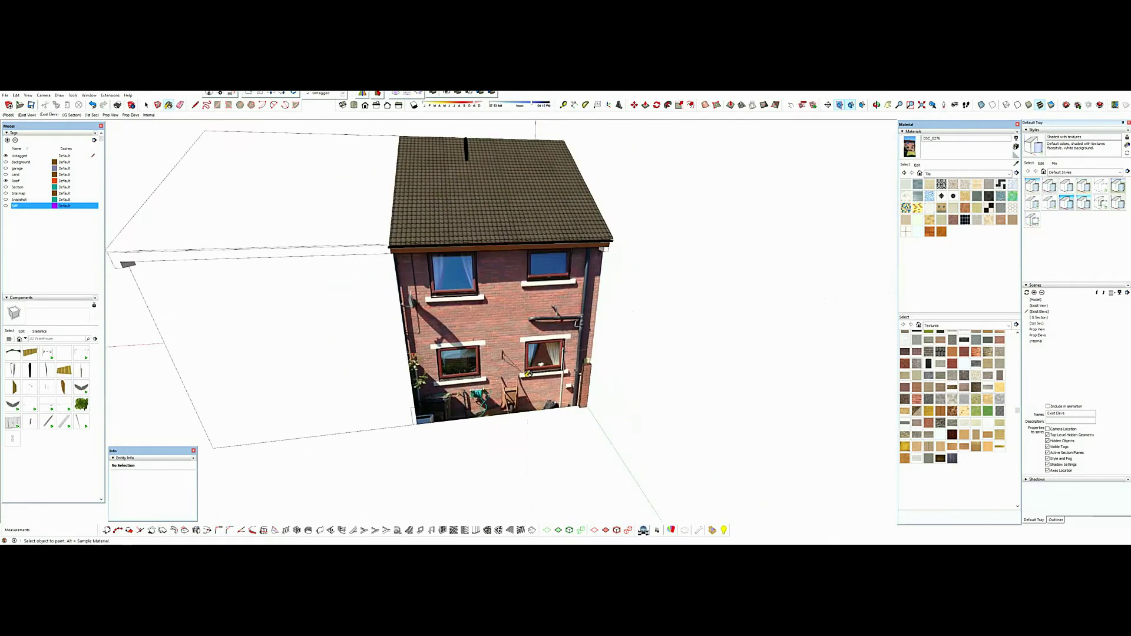
pyautogui.moveTo(529, 373); pyautogui.dragTo(415, 314, button='middle')
pyautogui.scroll(2, 435, 264)
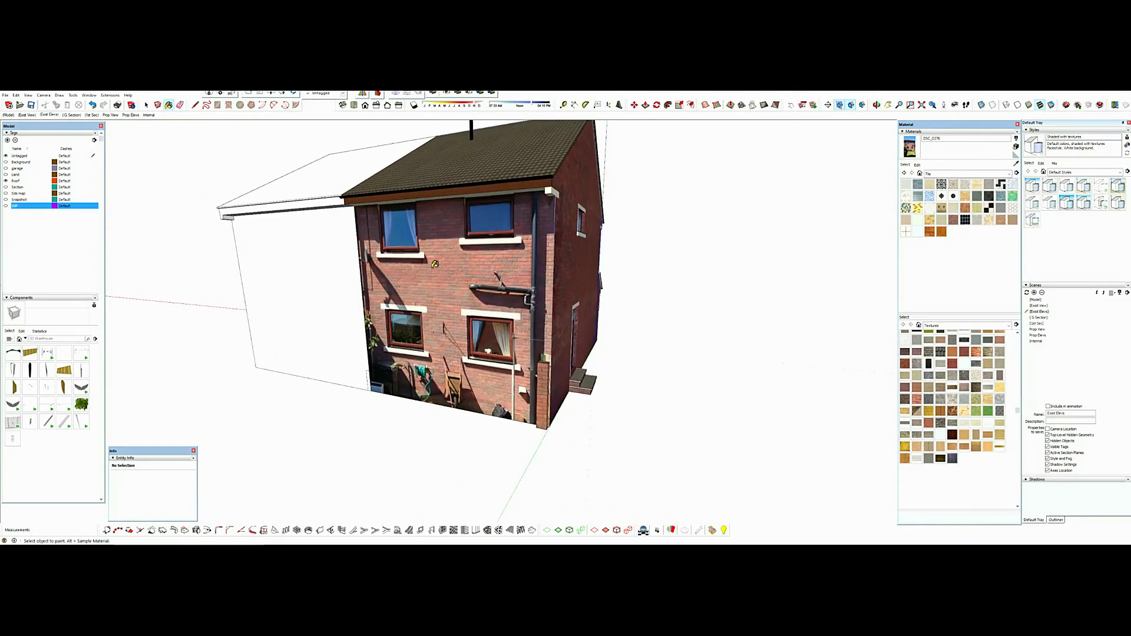
pyautogui.scroll(2, 434, 264)
pyautogui.scroll(-2, 434, 264)
pyautogui.moveTo(435, 264); pyautogui.dragTo(592, 287, button='middle')
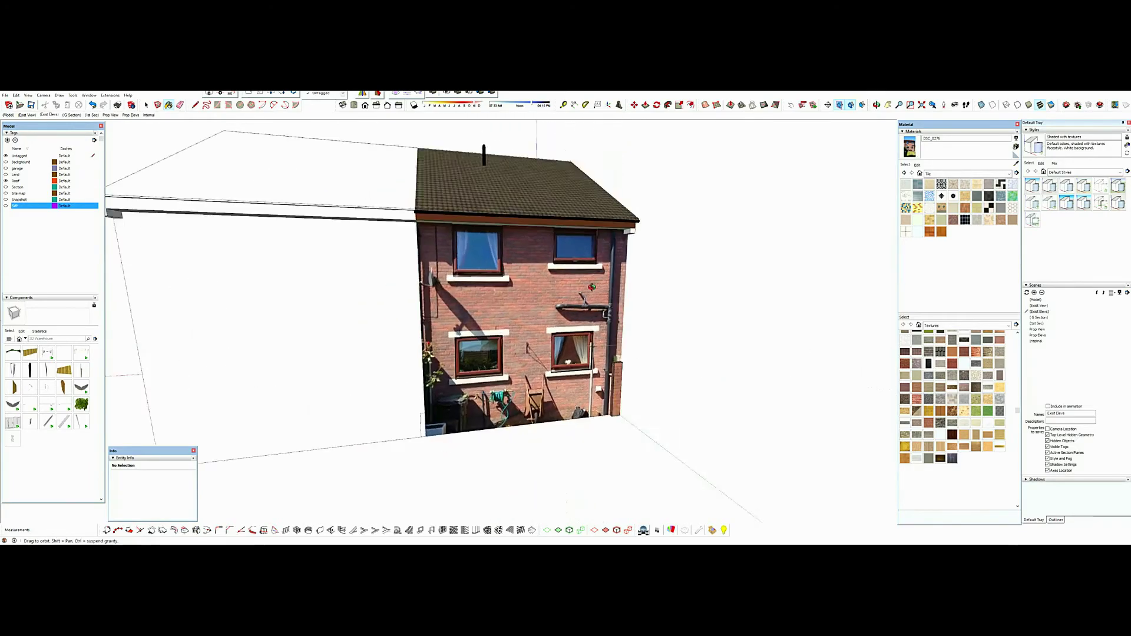
pyautogui.scroll(2, 484, 272)
pyautogui.moveTo(528, 324); pyautogui.dragTo(622, 342, button='middle')
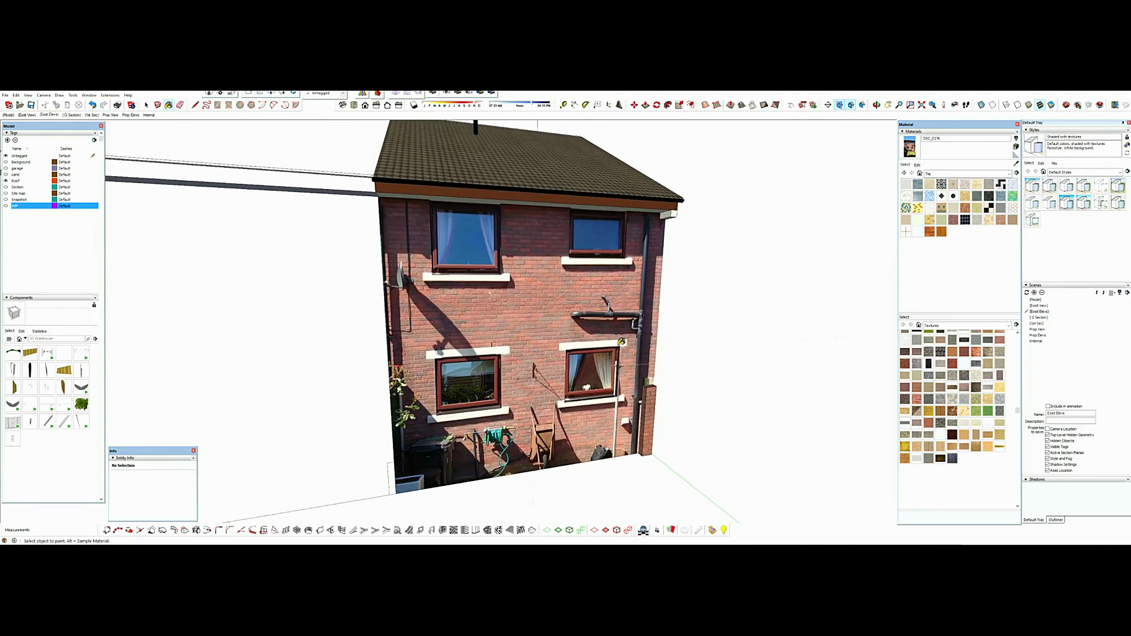